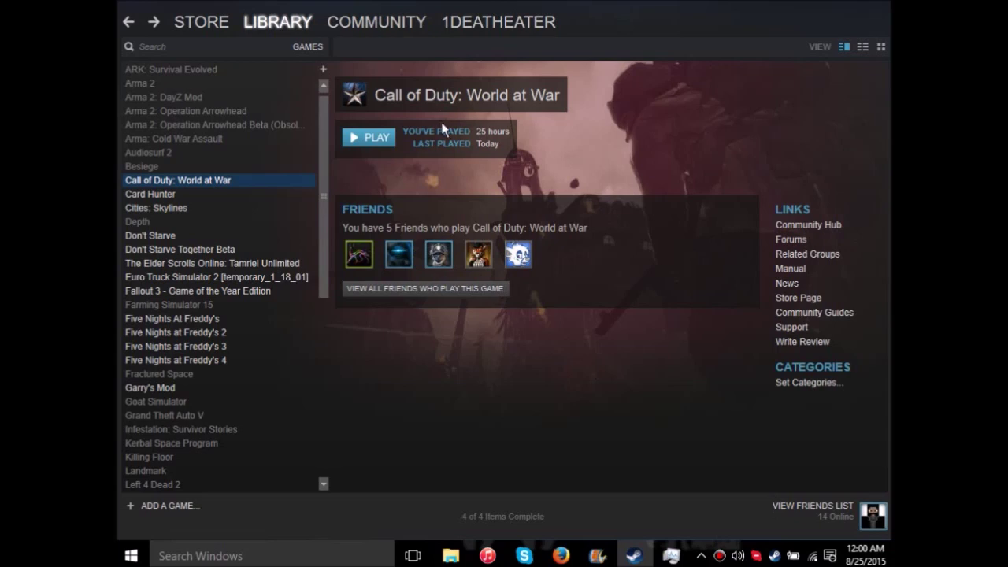
Review the running apps and background processes in Task Manager.
left_click(671, 556)
scroll(788, 268, "down", 10)
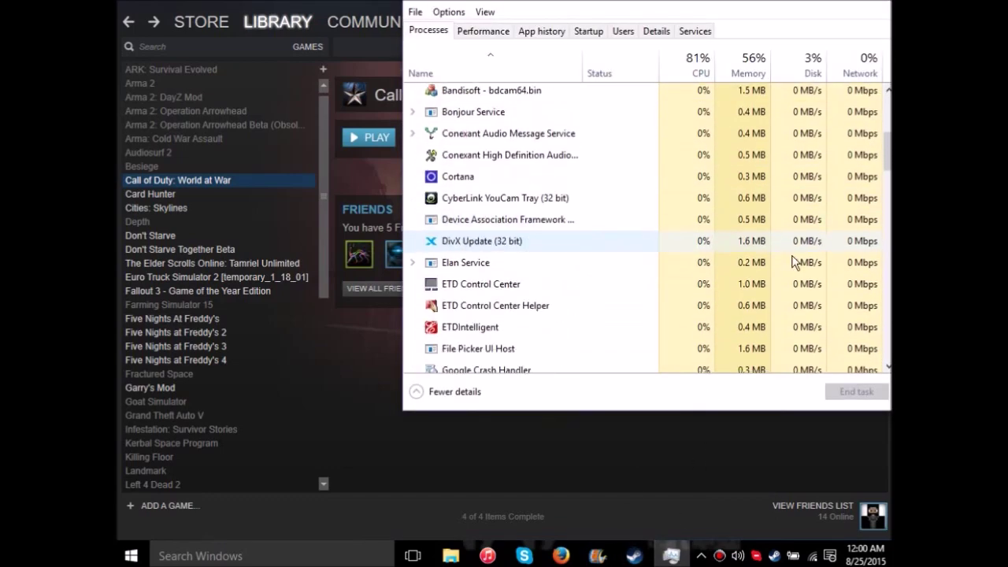
scroll(752, 263, "down", 10)
scroll(742, 243, "up", 10)
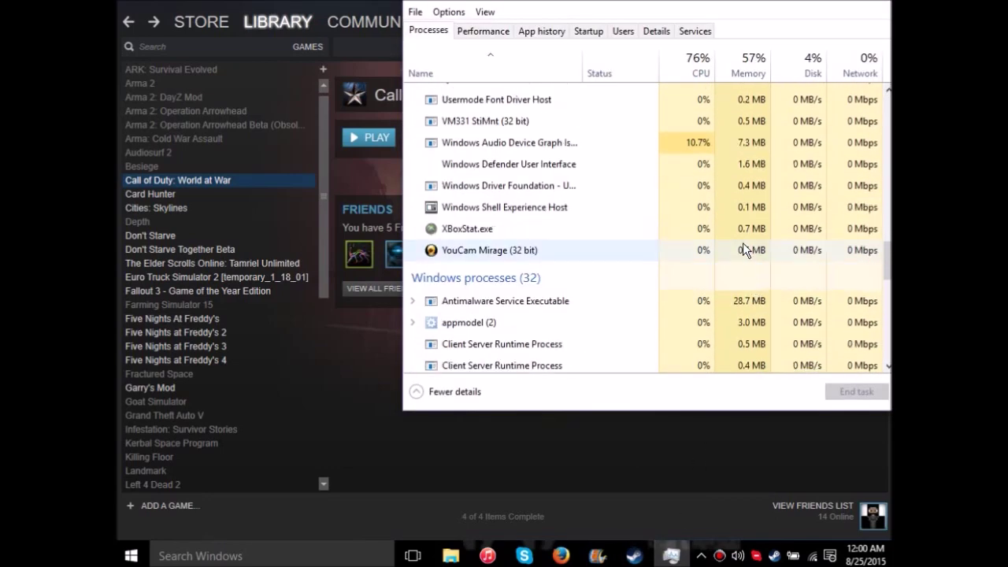
scroll(746, 252, "up", 5)
scroll(719, 236, "down", 1)
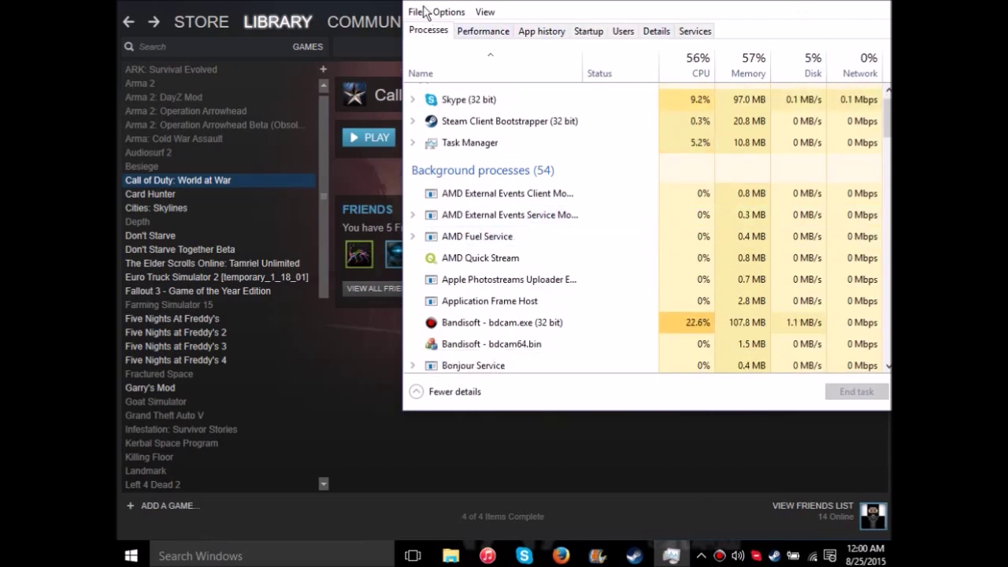
left_click(671, 556)
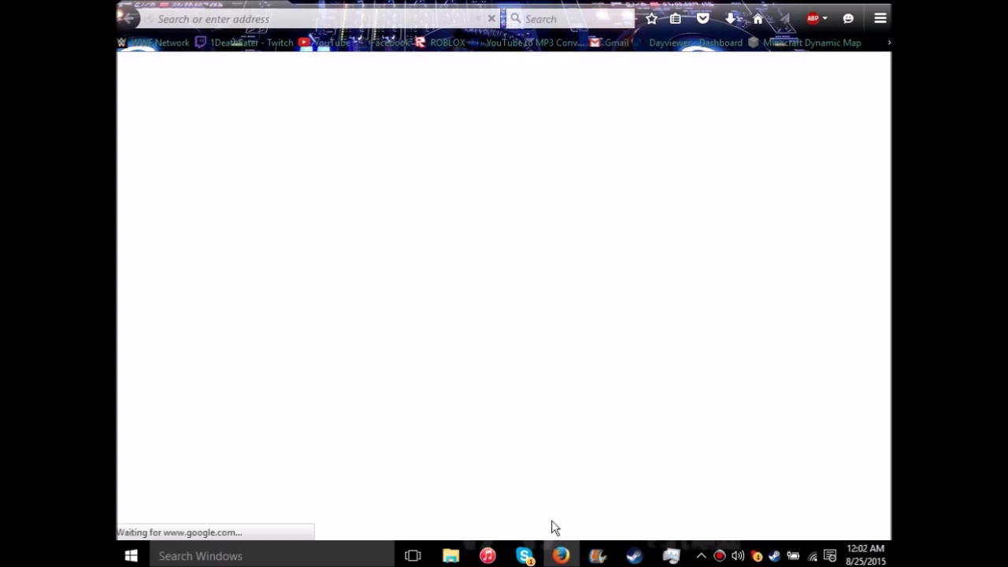
left_click(526, 556)
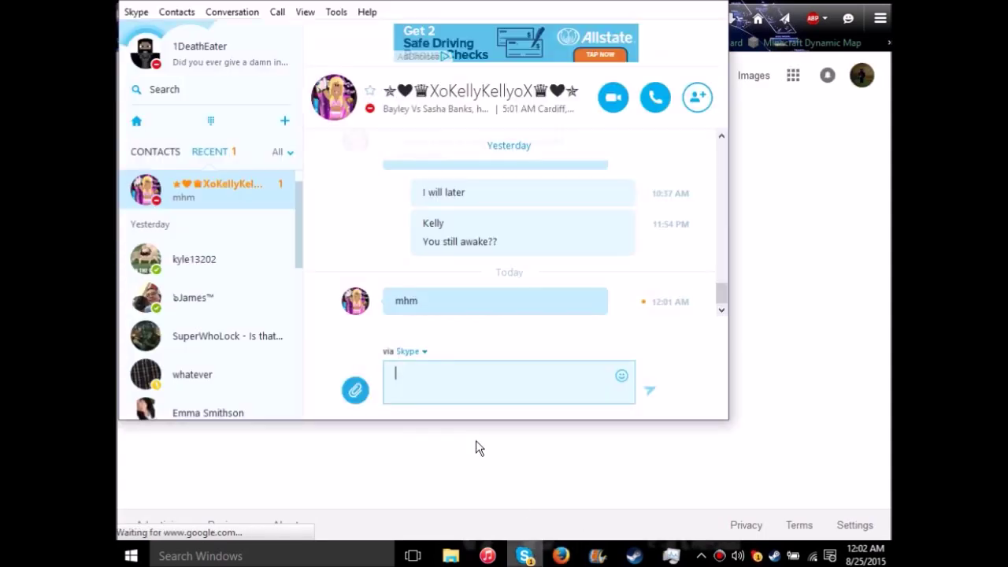
left_click(545, 489)
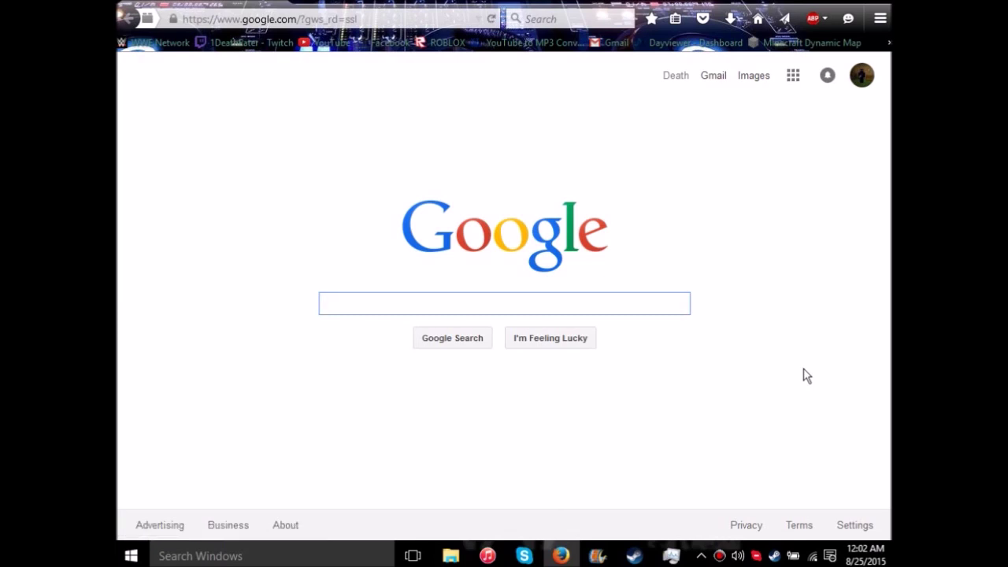
Search Google for "zombiemodding" and open the ZombieModding home page.
type("zom")
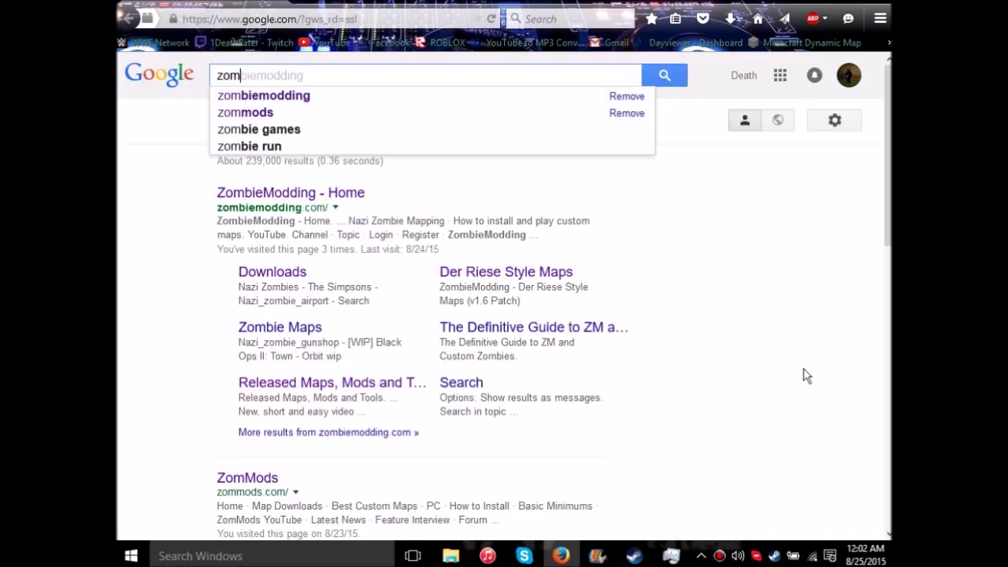
key("Tab")
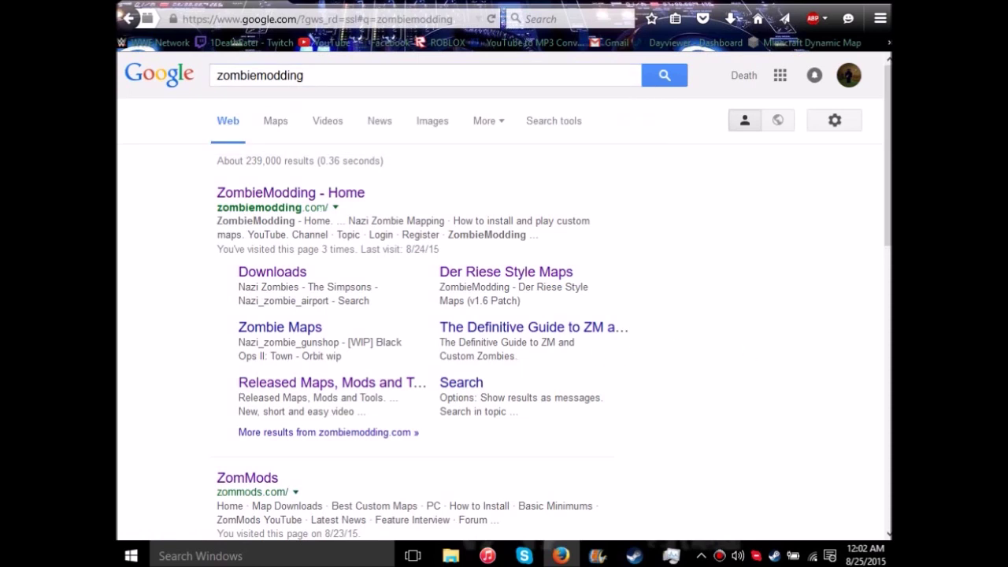
left_click(285, 197)
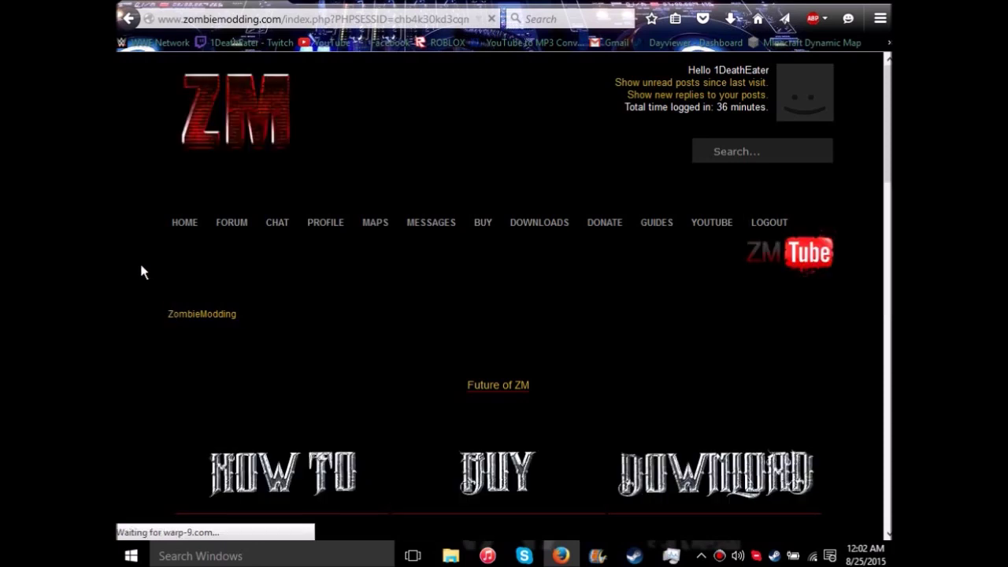
Open the site's guide on how to install and play custom maps.
scroll(825, 344, "down", 2)
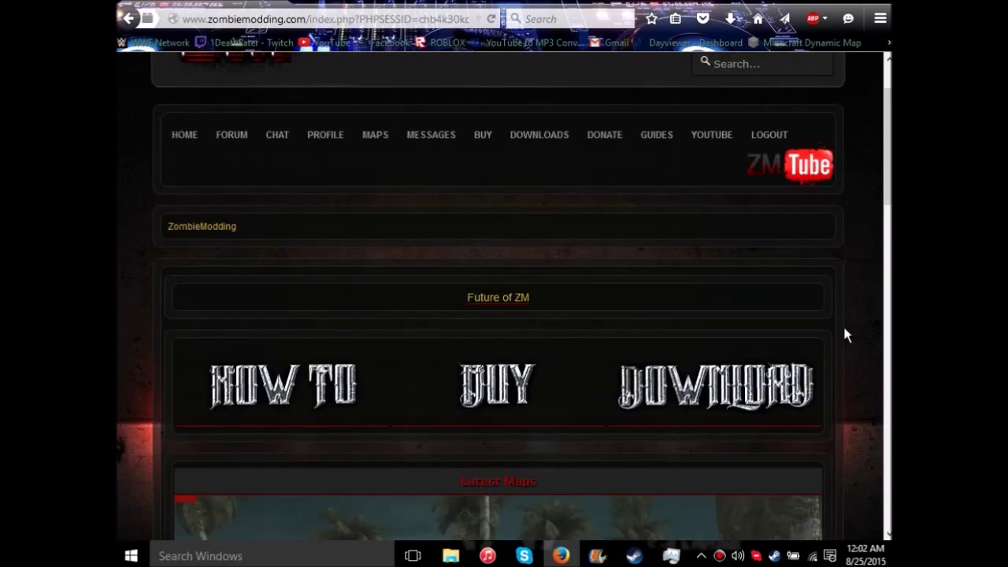
scroll(793, 300, "up", 2)
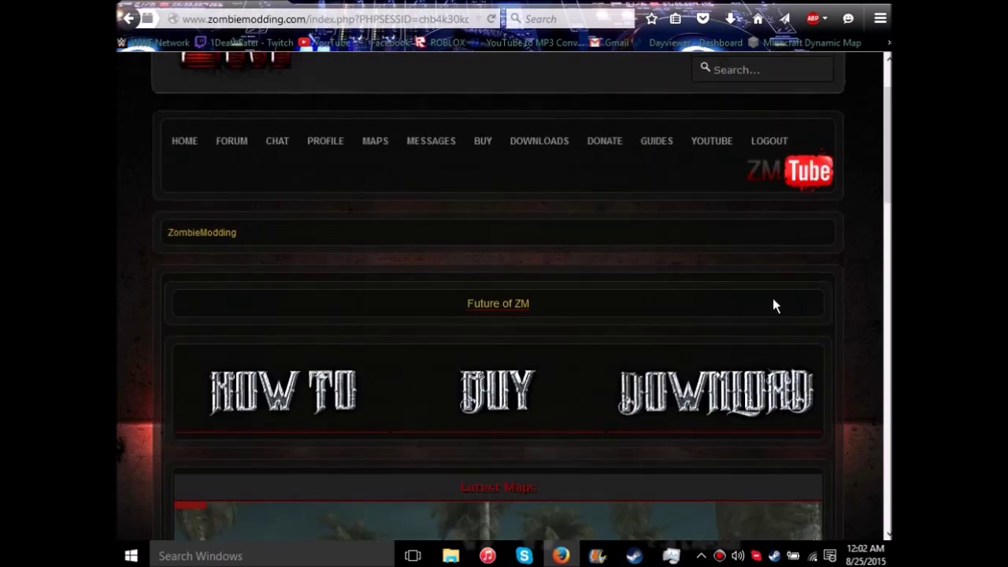
left_click(534, 228)
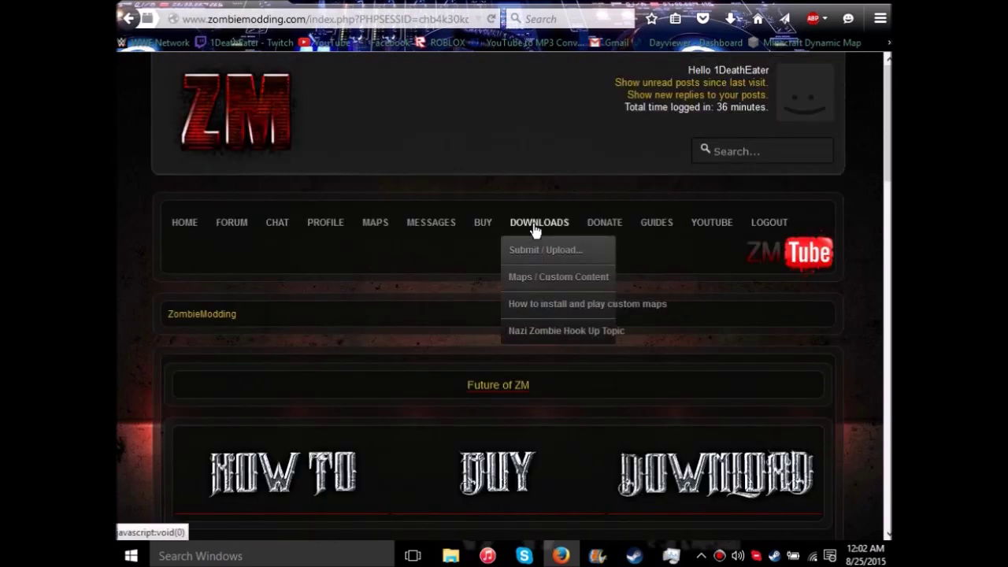
left_click(565, 305)
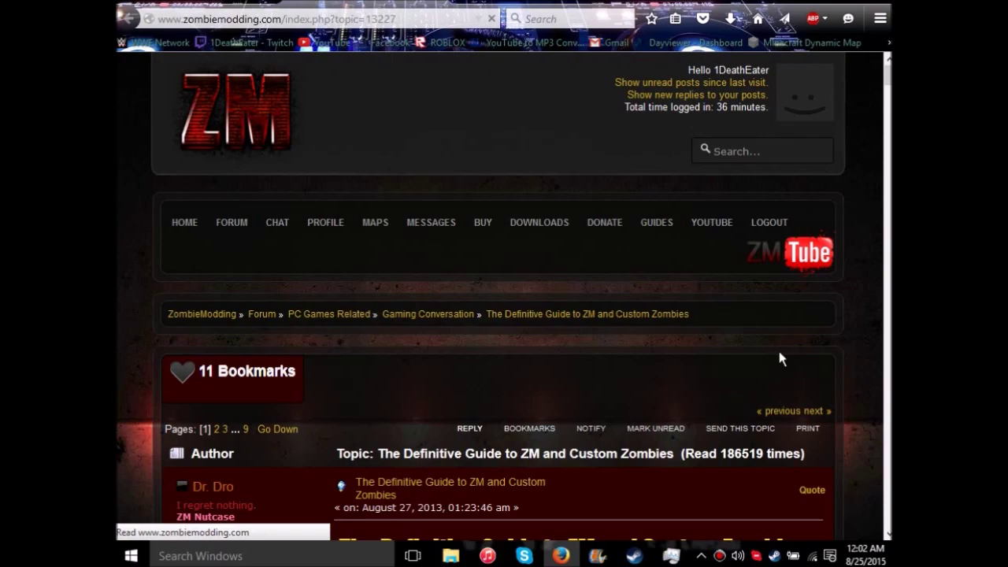
Read through The Definitive Guide to ZM and Custom Zombies, from the index to the useful links at the end of the post.
scroll(834, 353, "down", 6)
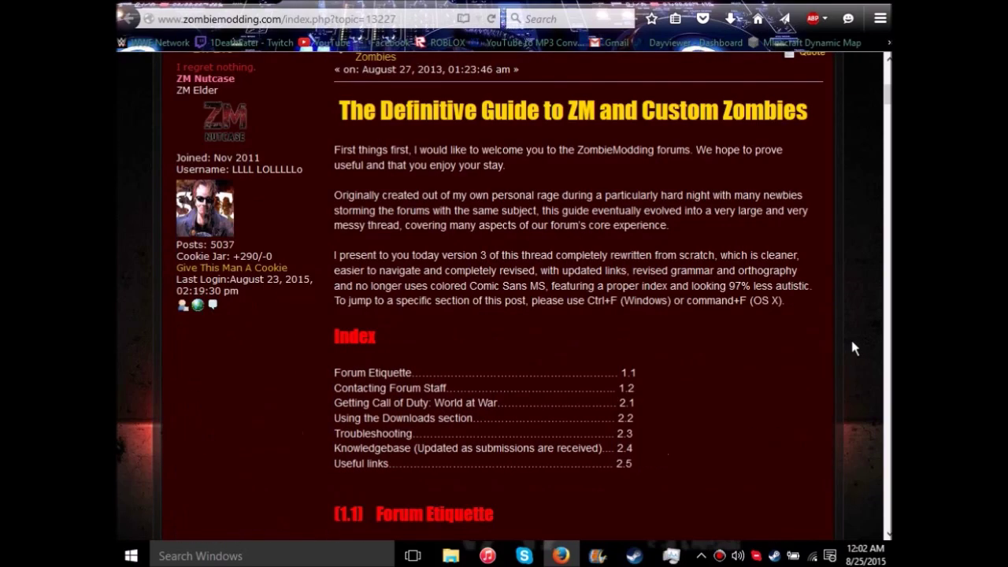
scroll(854, 348, "down", 2)
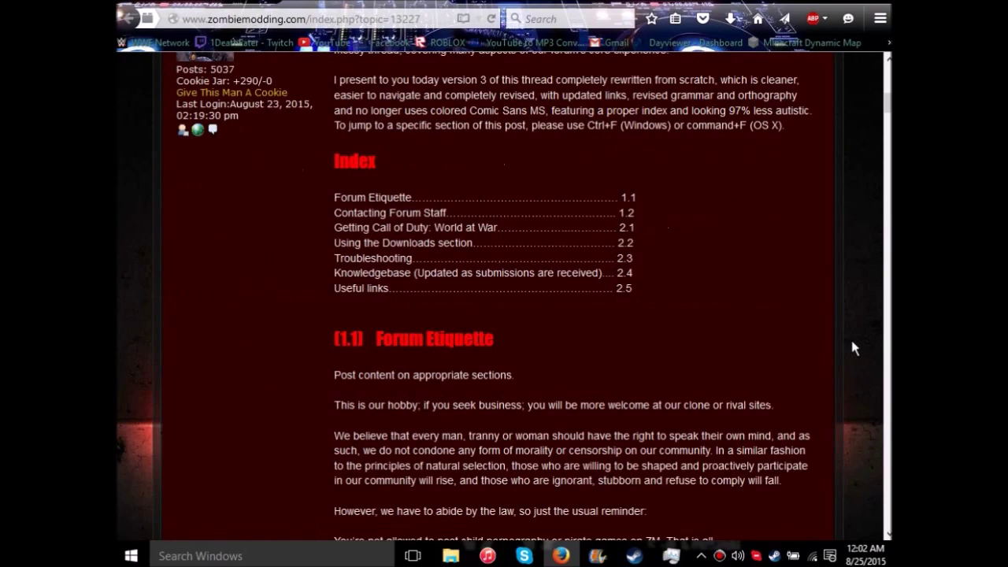
scroll(852, 350, "down", 8)
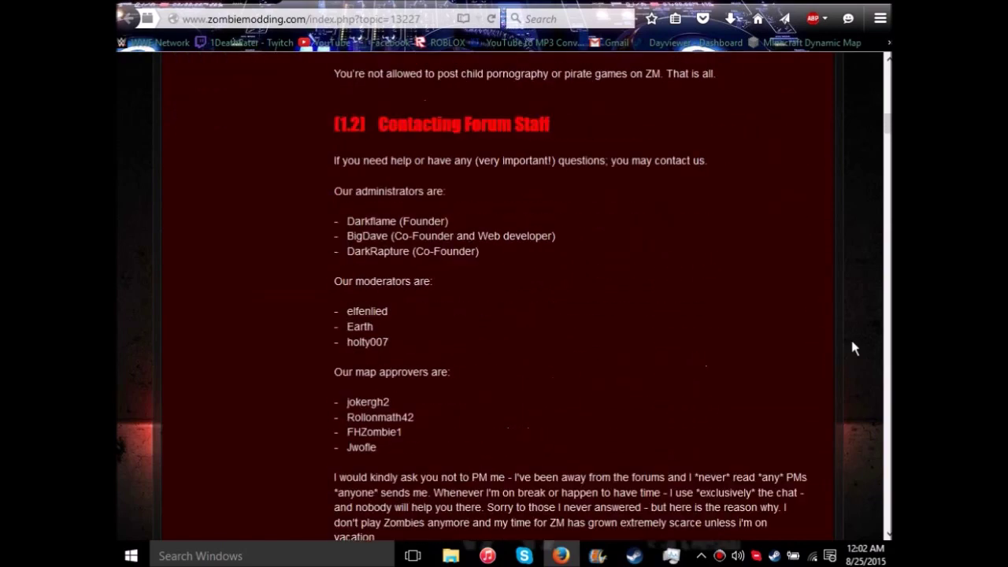
scroll(850, 352, "down", 3)
scroll(850, 347, "down", 6)
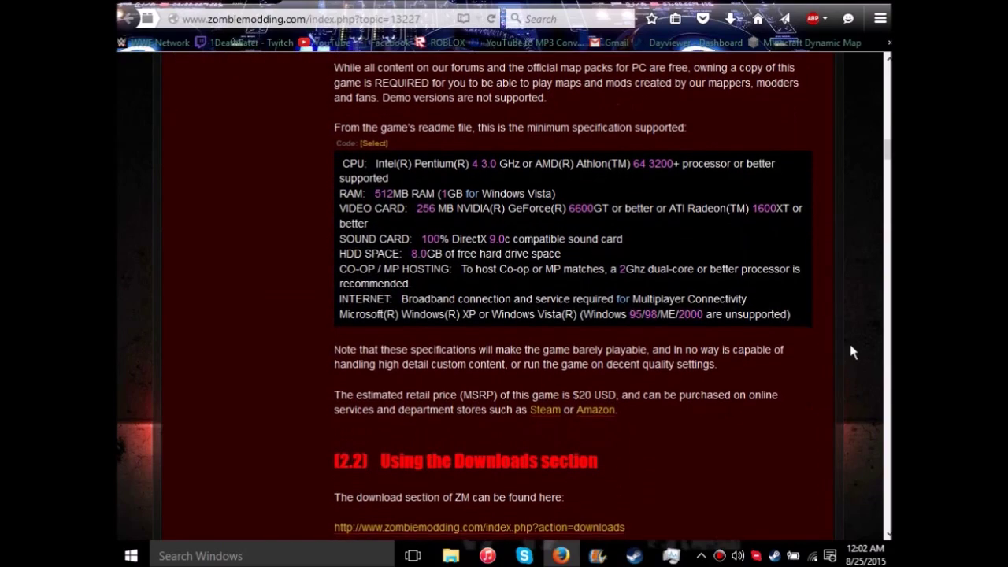
scroll(850, 350, "down", 7)
scroll(849, 346, "down", 15)
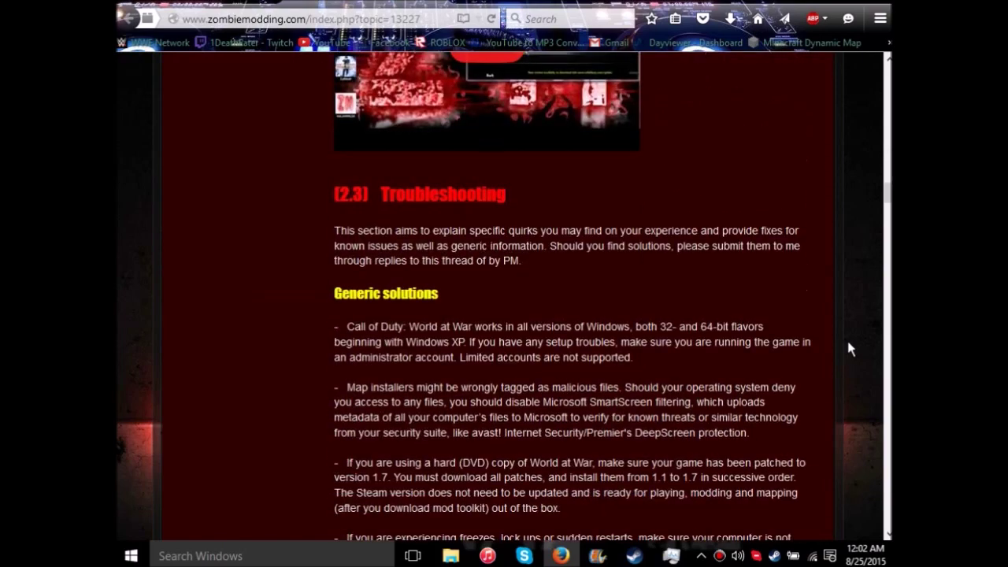
scroll(848, 343, "down", 8)
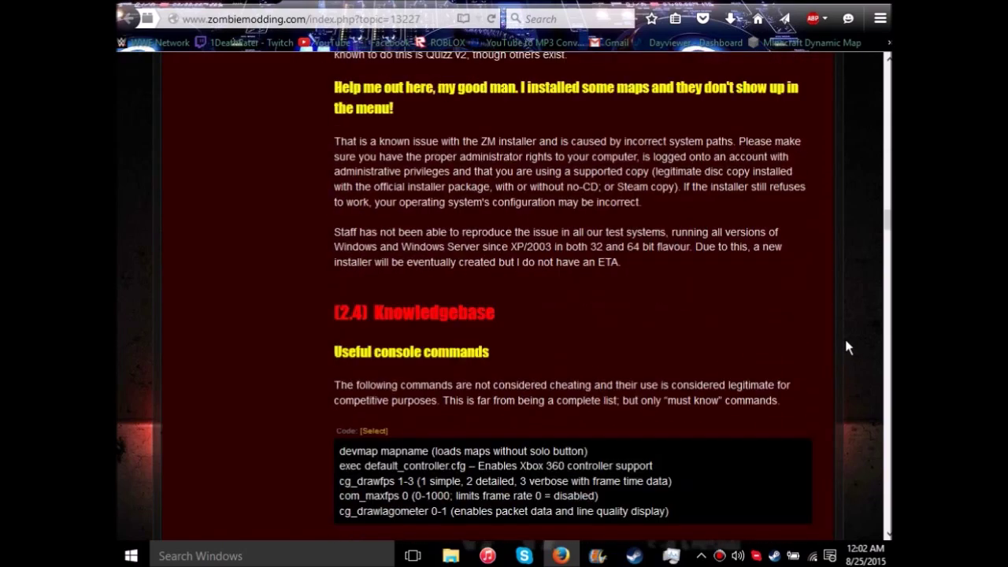
scroll(845, 347, "down", 19)
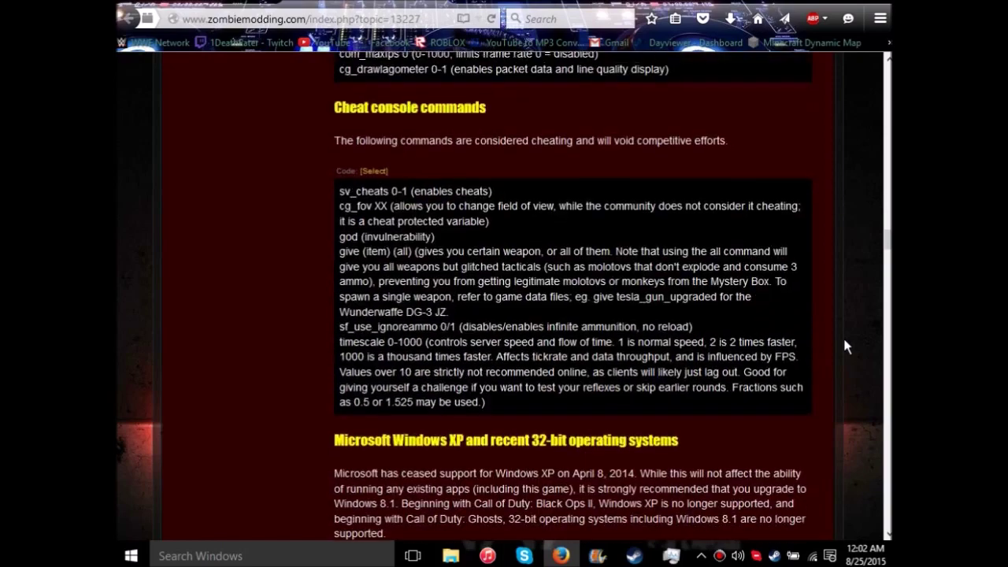
scroll(842, 344, "down", 11)
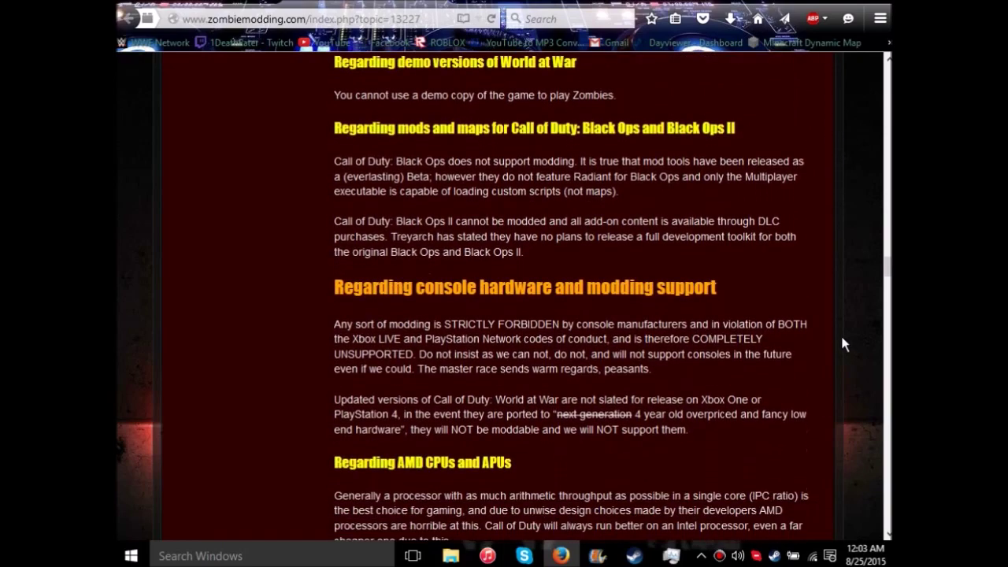
scroll(841, 344, "down", 13)
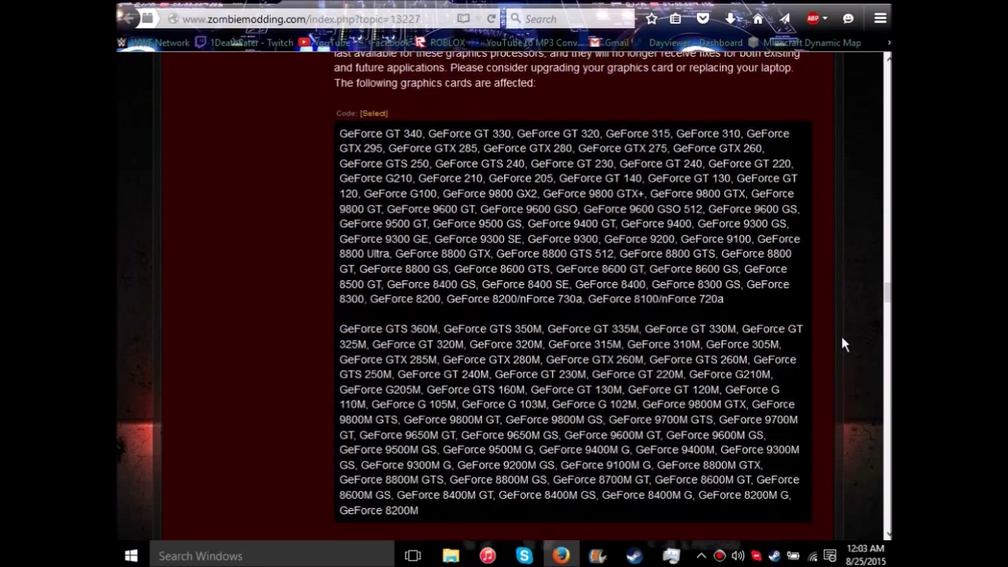
scroll(842, 344, "down", 8)
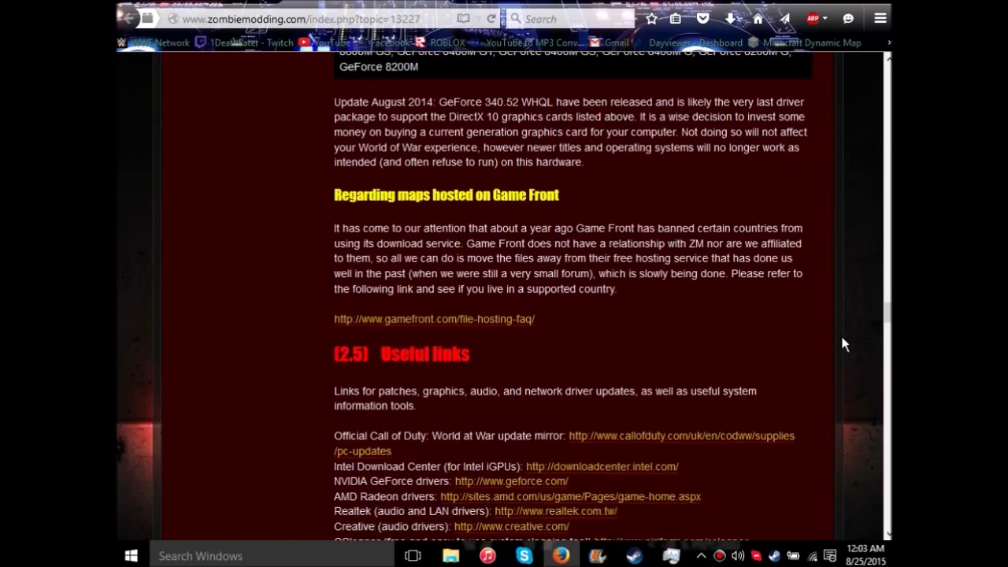
scroll(842, 340, "down", 7)
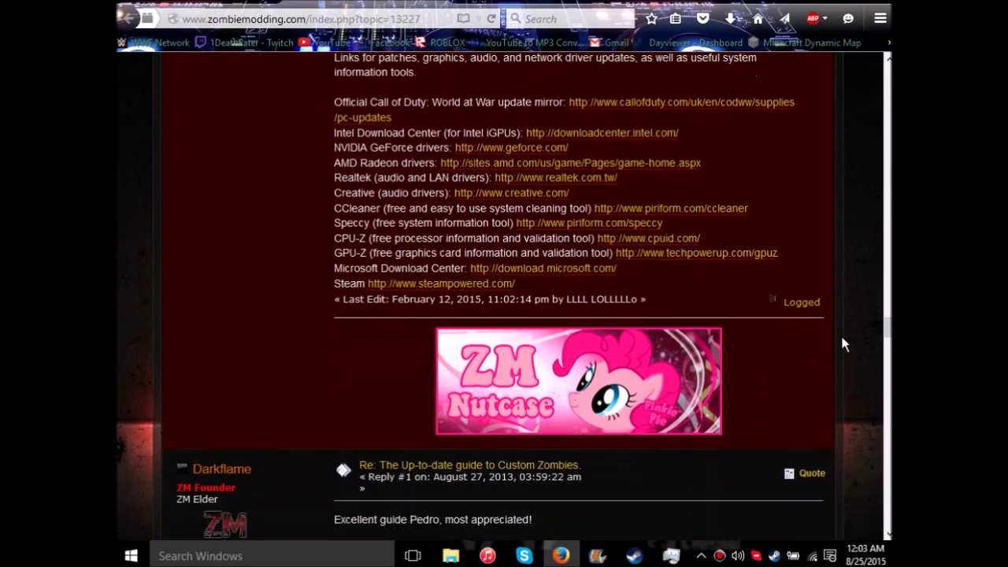
scroll(842, 340, "up", 20)
scroll(842, 344, "up", 20)
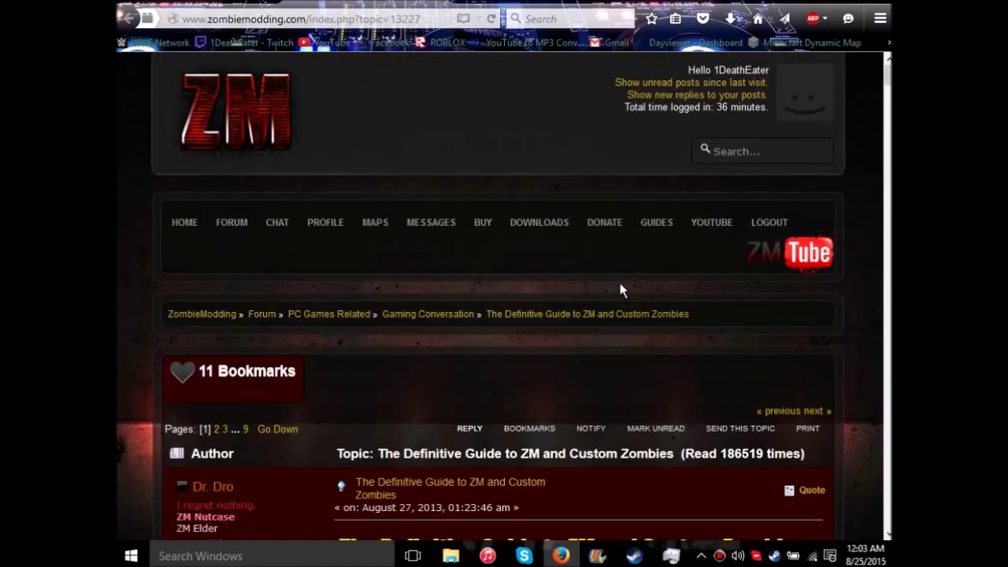
Recheck the guide's index and its Useful links section (2.5) for patches, drivers and system tools.
mouse_move(520, 228)
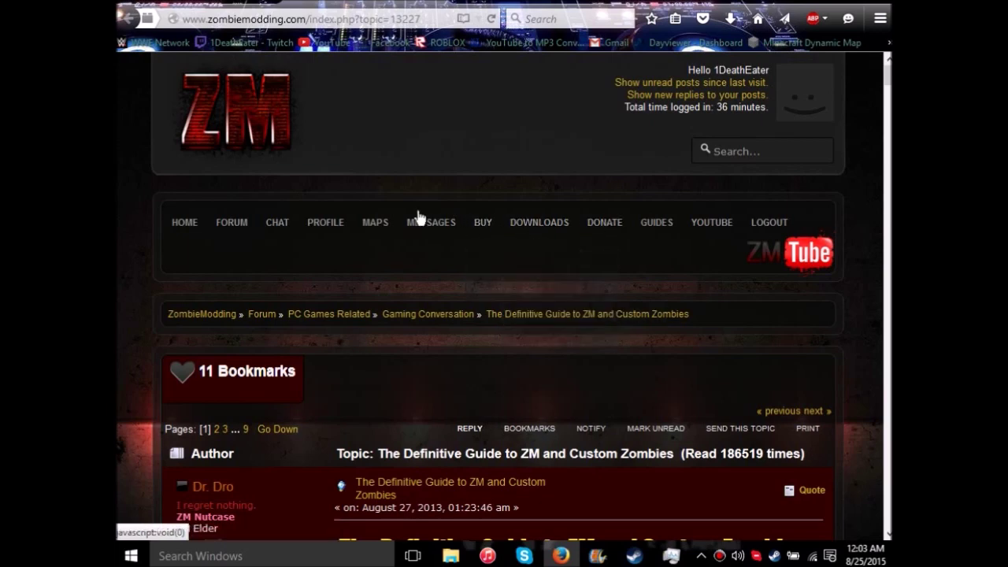
mouse_move(274, 226)
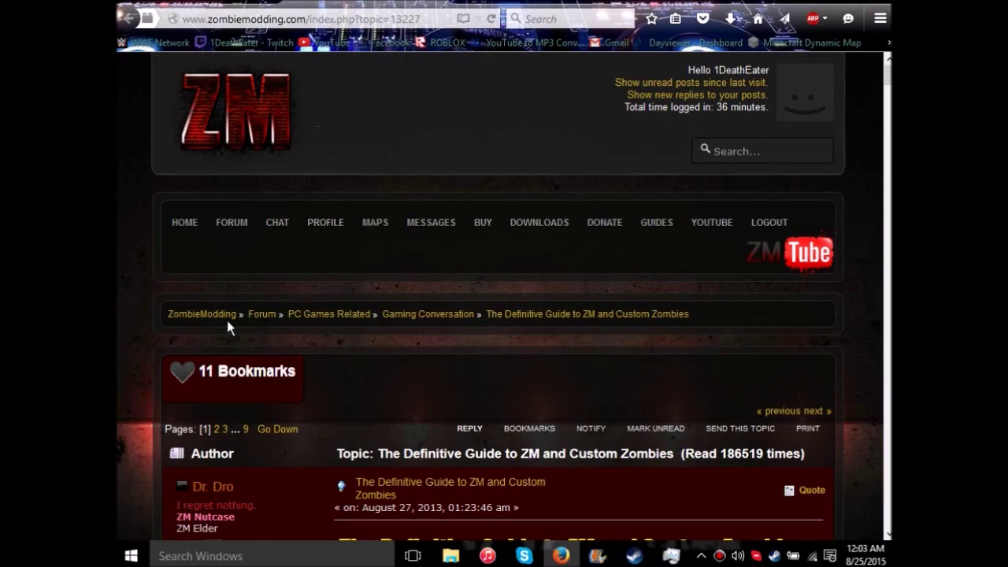
scroll(228, 322, "down", 5)
scroll(499, 371, "down", 4)
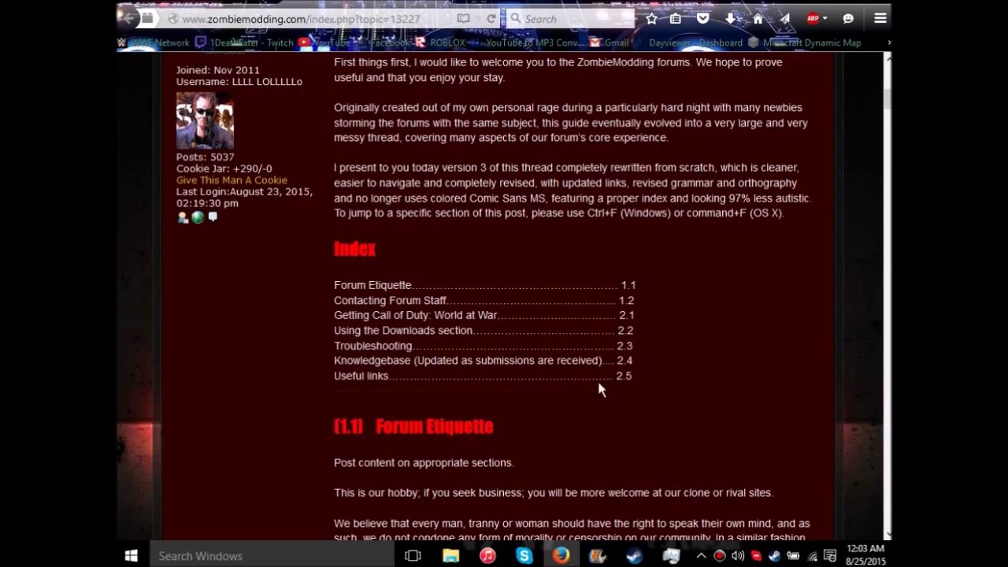
scroll(478, 382, "down", 15)
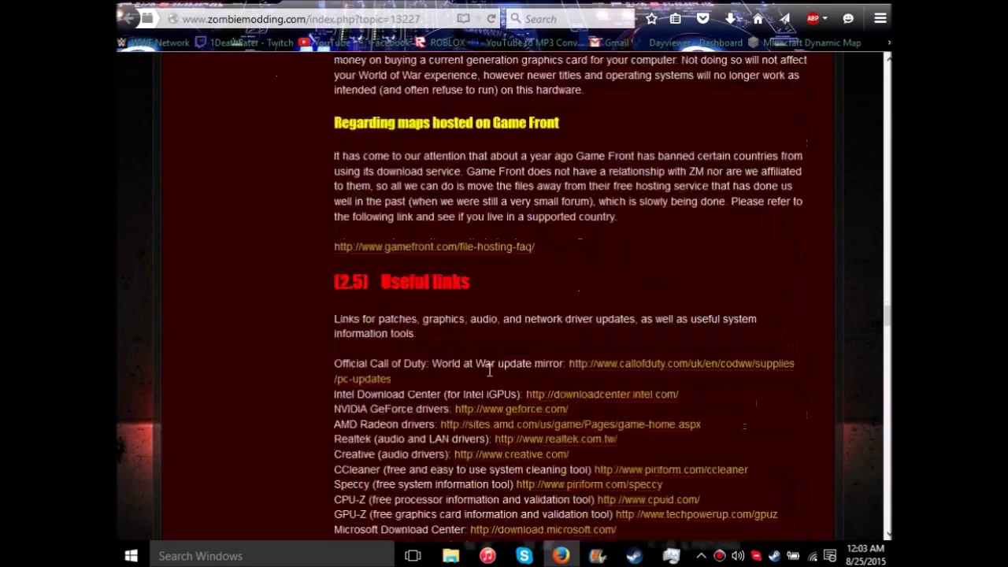
scroll(487, 366, "up", 5)
scroll(489, 376, "down", 3)
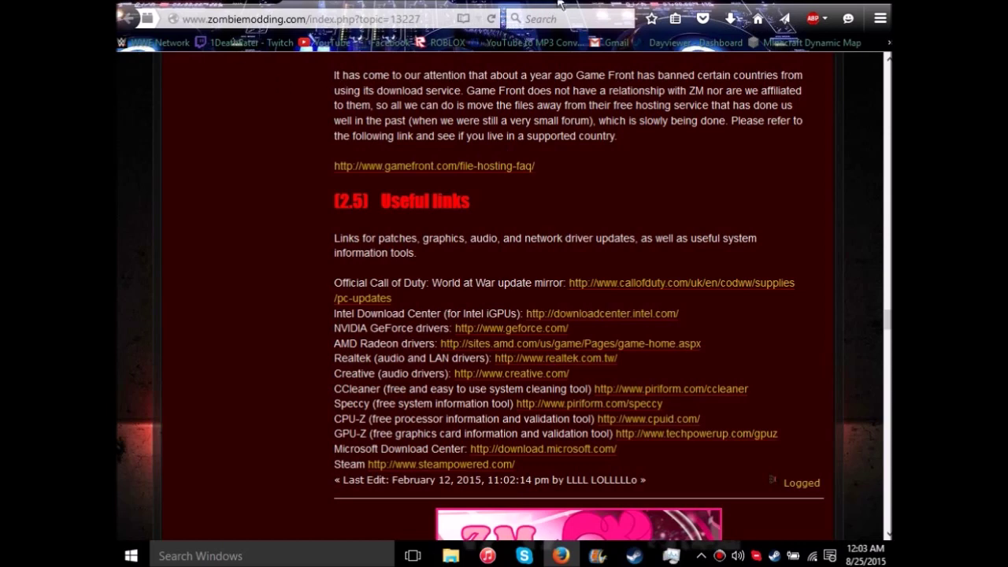
Close the guide's tab and open the Downloads section from the ZombieModding home page.
right_click(416, 2)
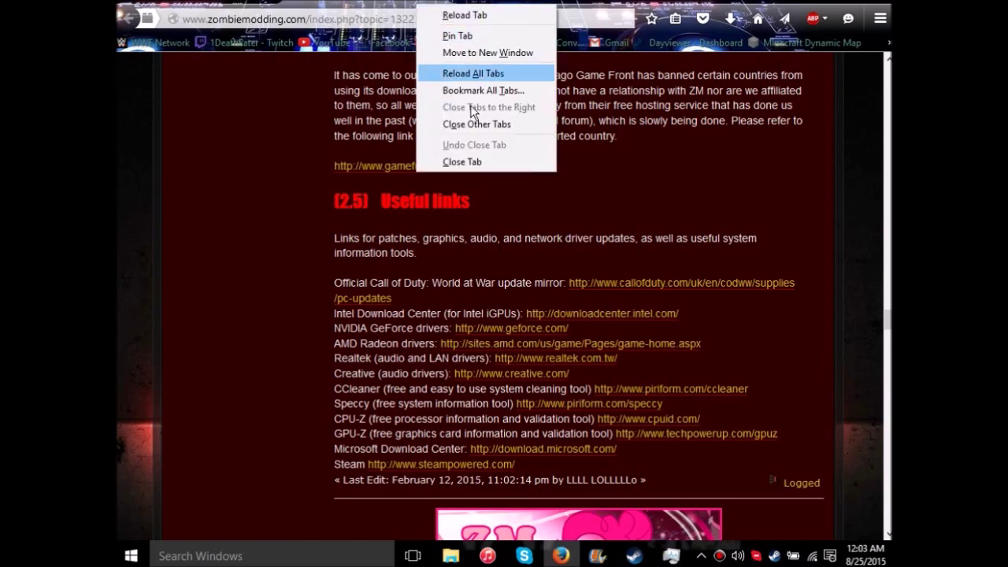
left_click(465, 163)
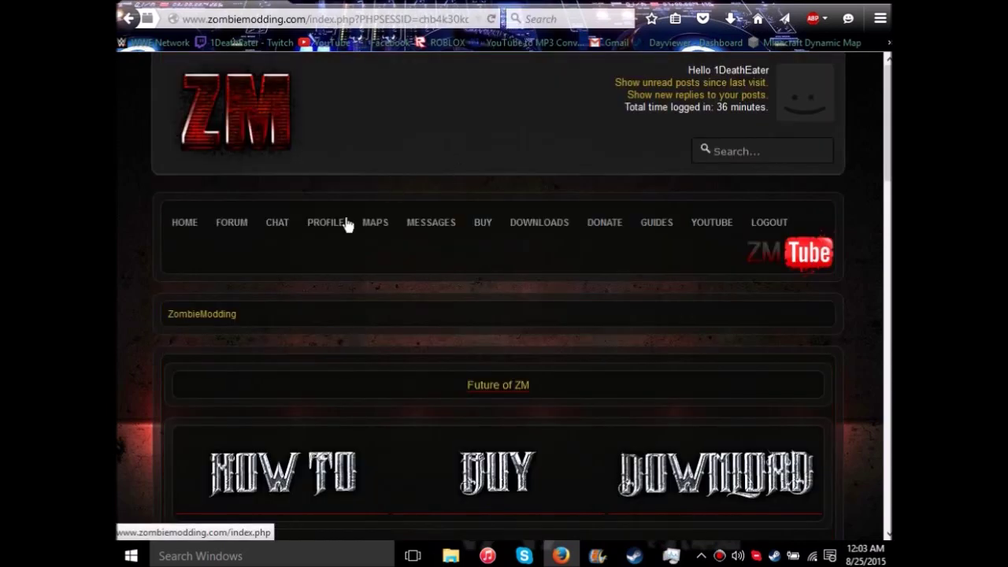
scroll(130, 337, "down", 4)
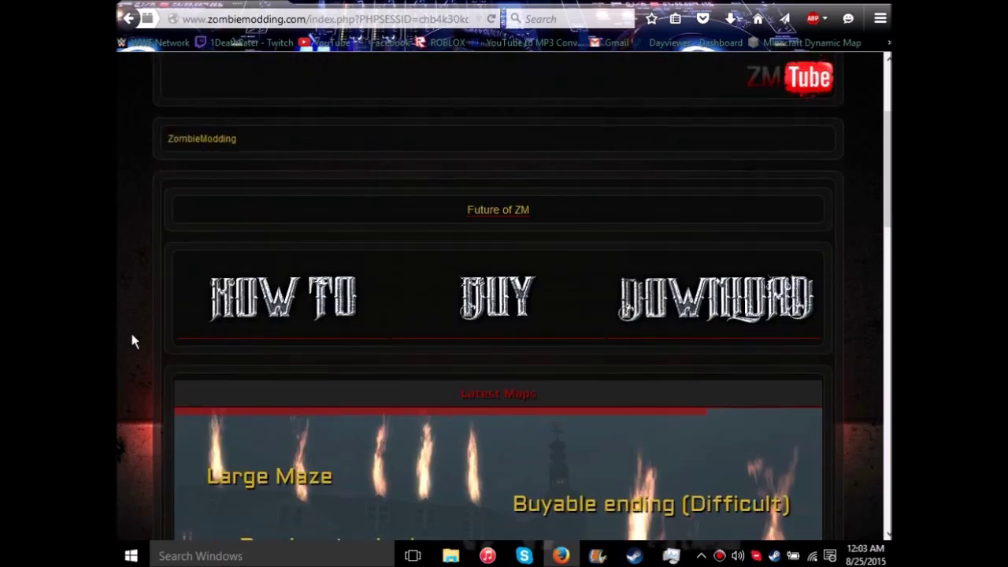
scroll(133, 340, "up", 4)
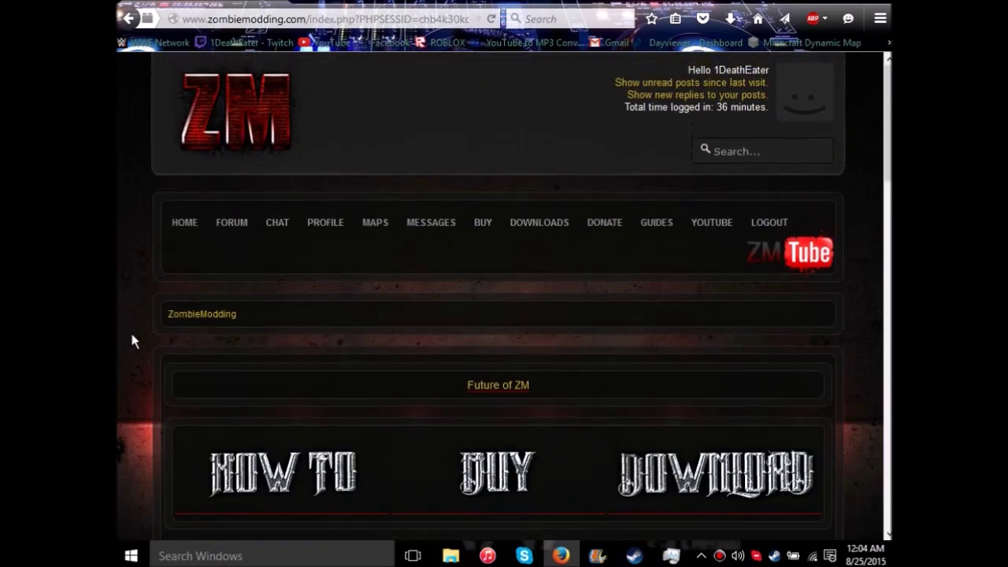
left_click(725, 471)
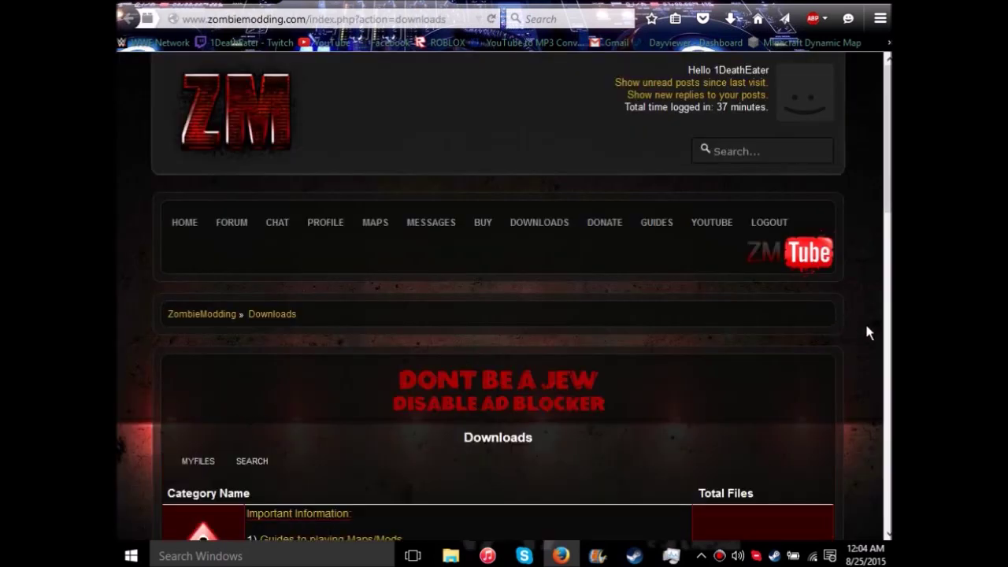
Open the Maps category within the Nazi Zombies section for Call of Duty 5 - World at War (PC Version).
scroll(867, 332, "down", 3)
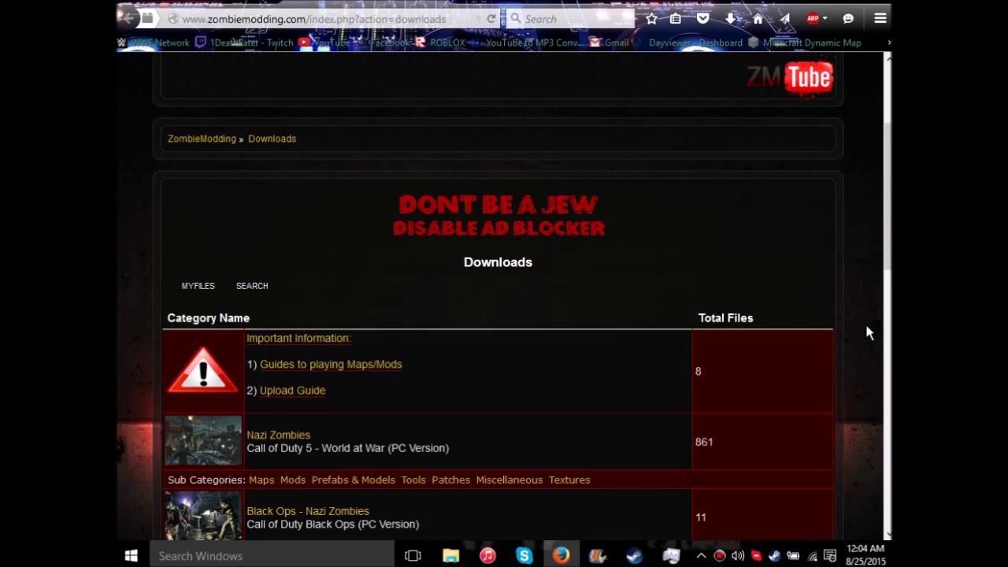
scroll(866, 332, "down", 2)
left_click(277, 358)
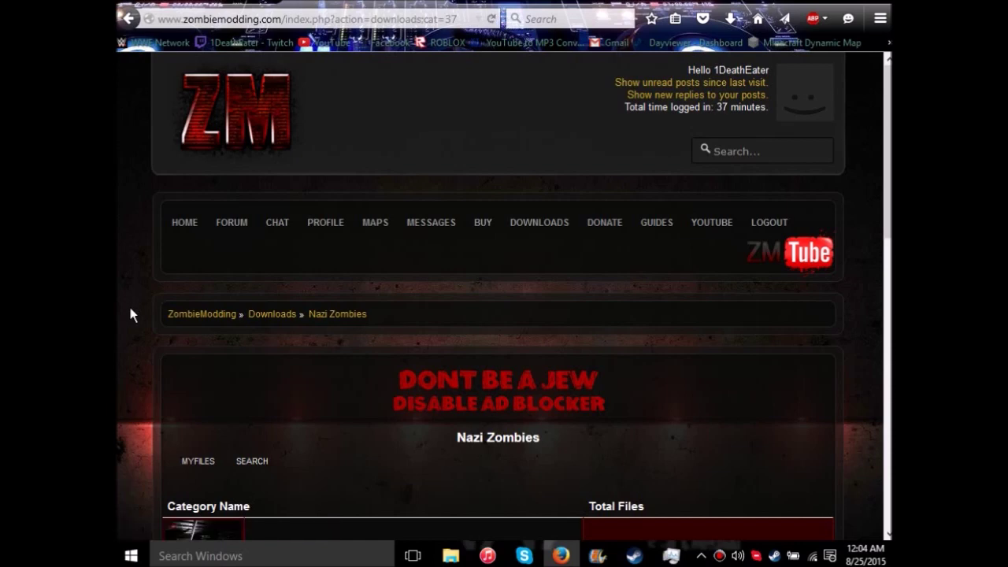
scroll(130, 313, "down", 10)
scroll(130, 313, "up", 2)
left_click(259, 196)
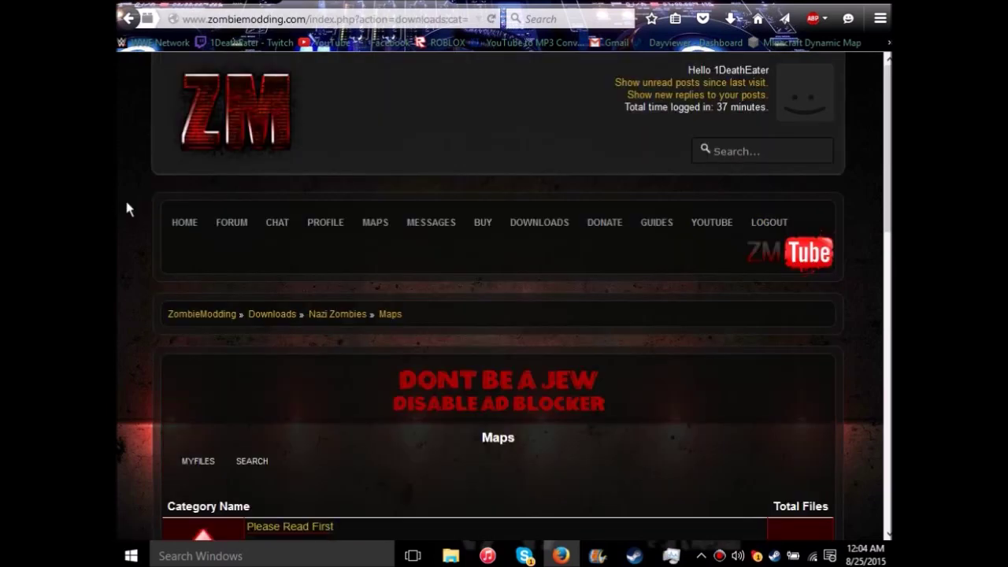
Look over the available map styles and open the Der Riese Style Maps (v1.6 Patch) category.
scroll(126, 207, "down", 7)
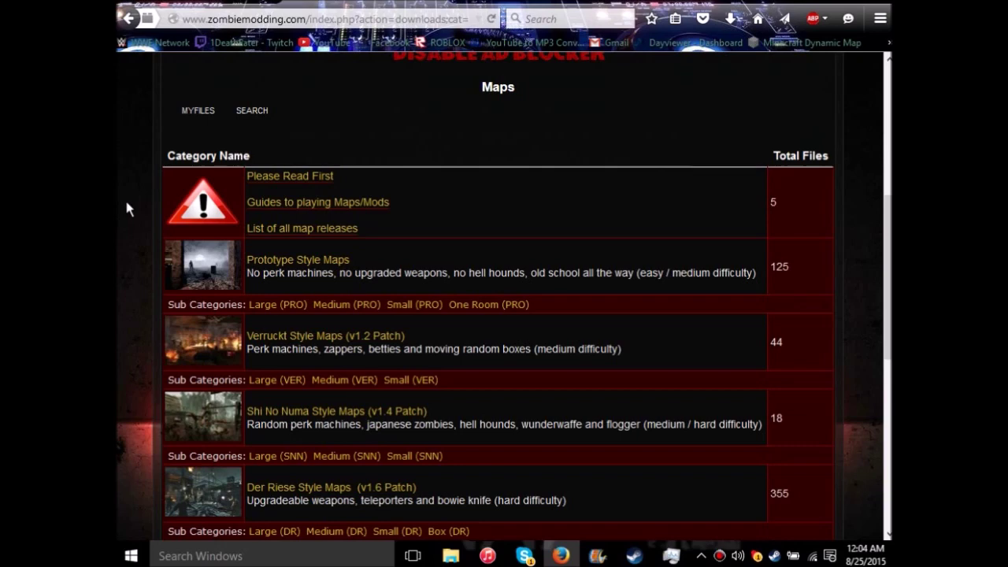
scroll(126, 204, "down", 2)
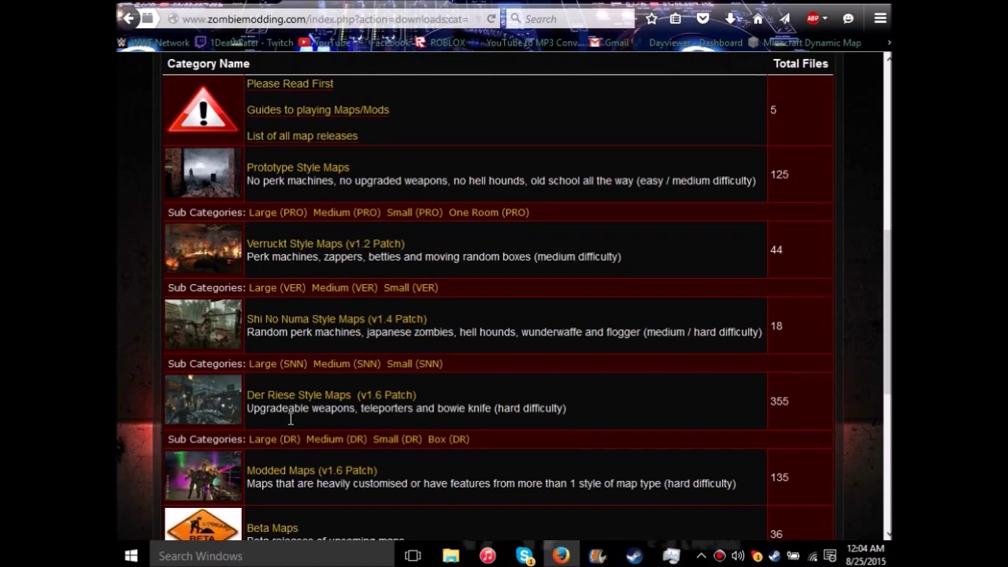
scroll(290, 421, "down", 2)
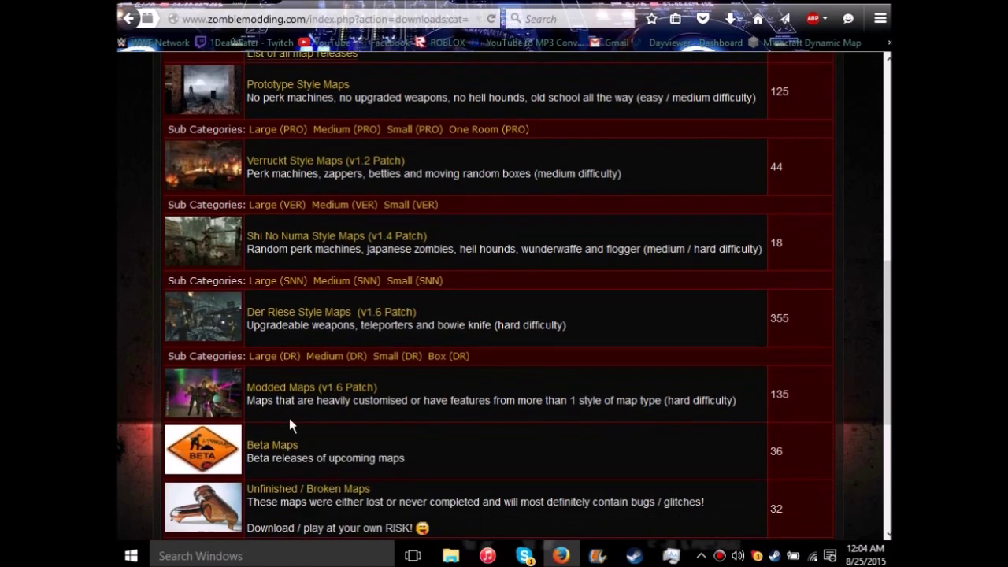
scroll(317, 401, "down", 2)
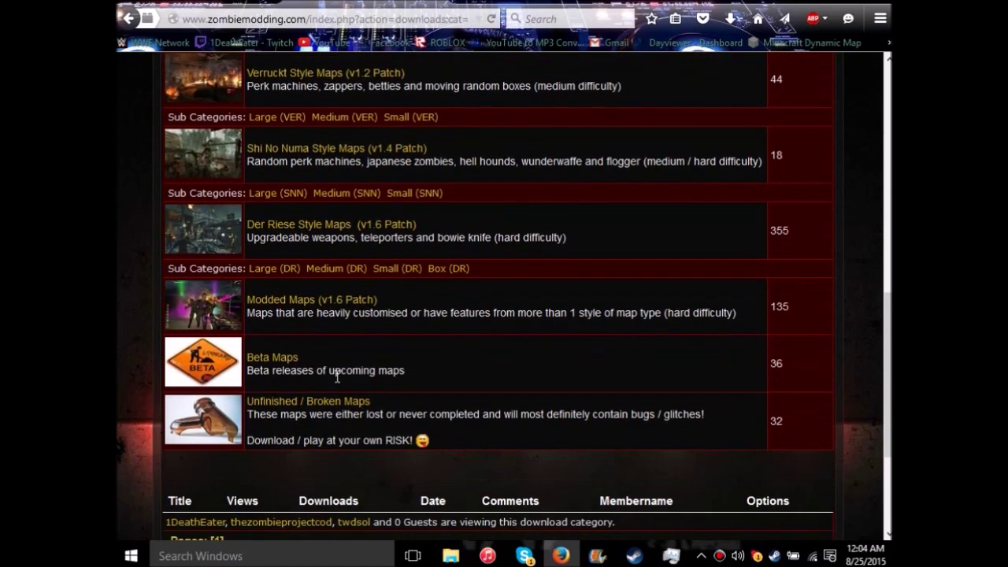
scroll(331, 402, "up", 2)
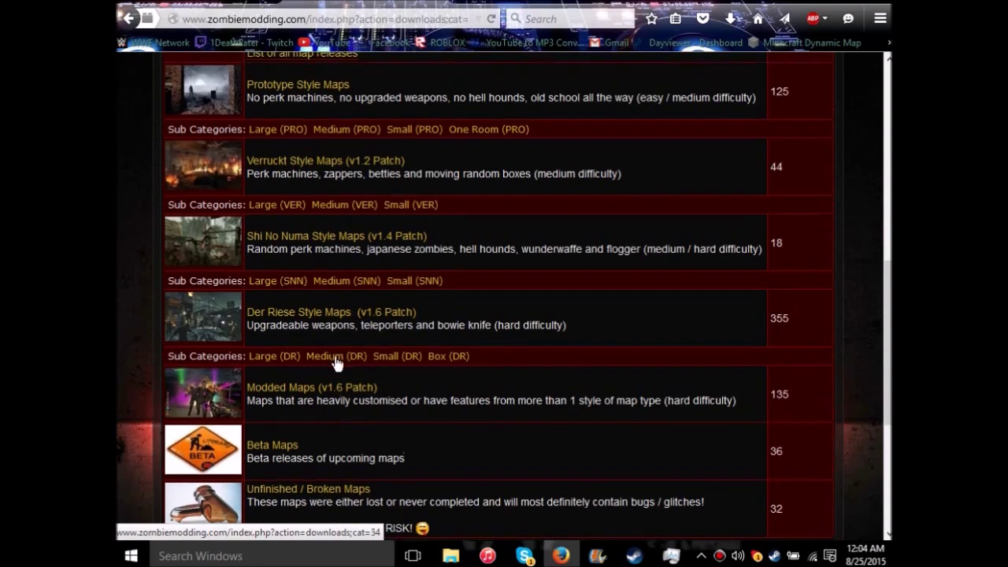
left_click(302, 313)
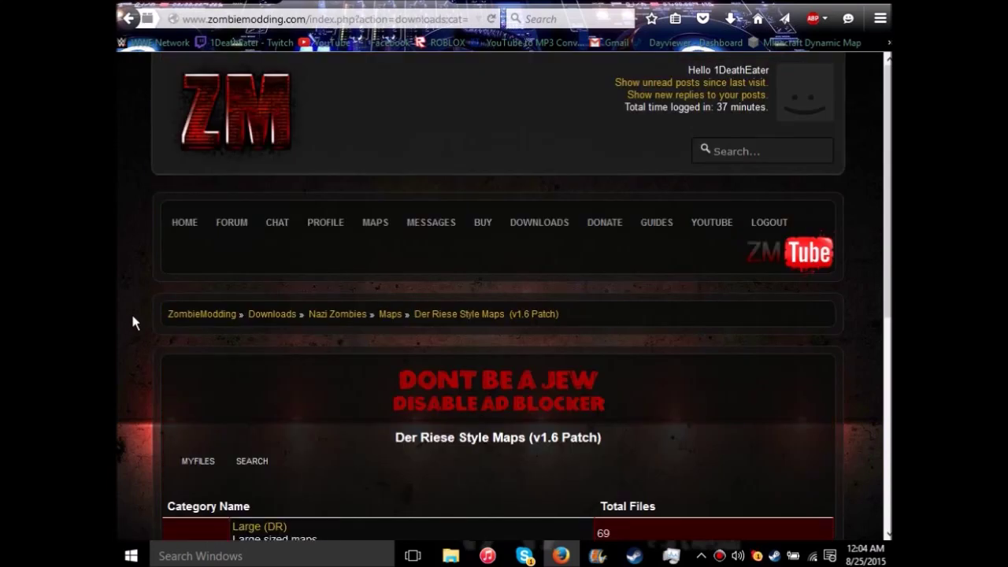
Open the Small (DR) subcategory and browse the first page of its map list.
scroll(133, 318, "down", 3)
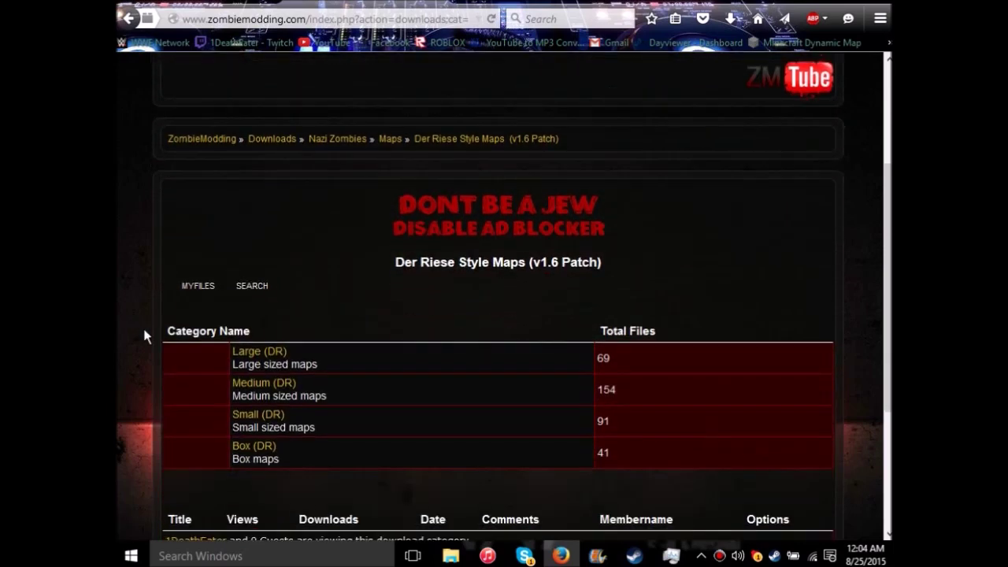
scroll(197, 355, "down", 2)
left_click(270, 336)
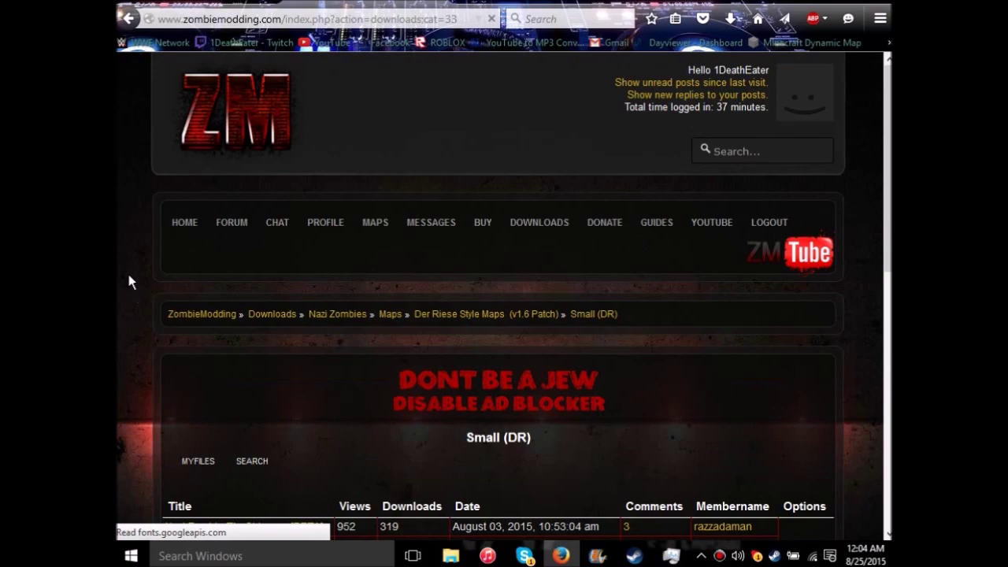
scroll(130, 281, "down", 7)
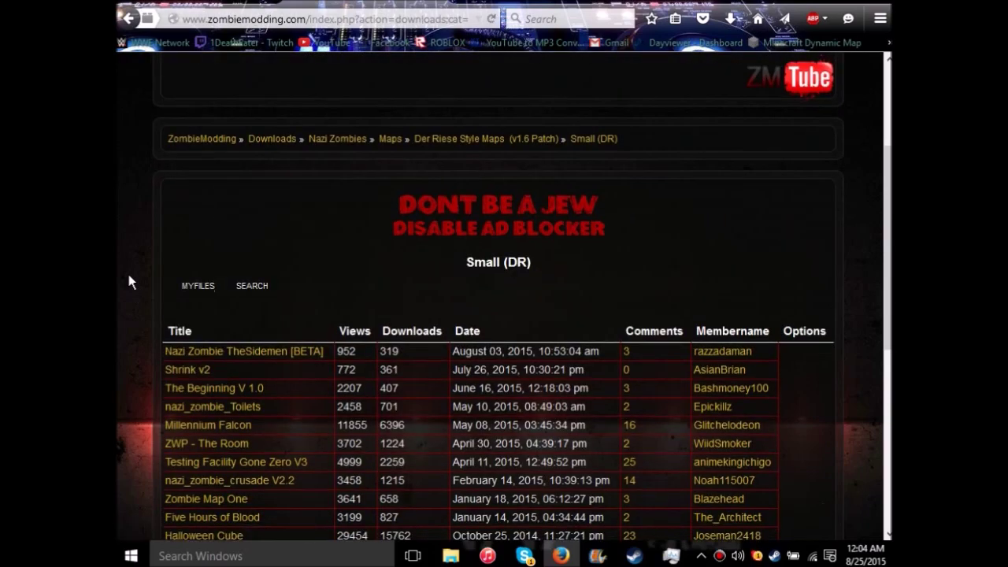
scroll(130, 281, "down", 3)
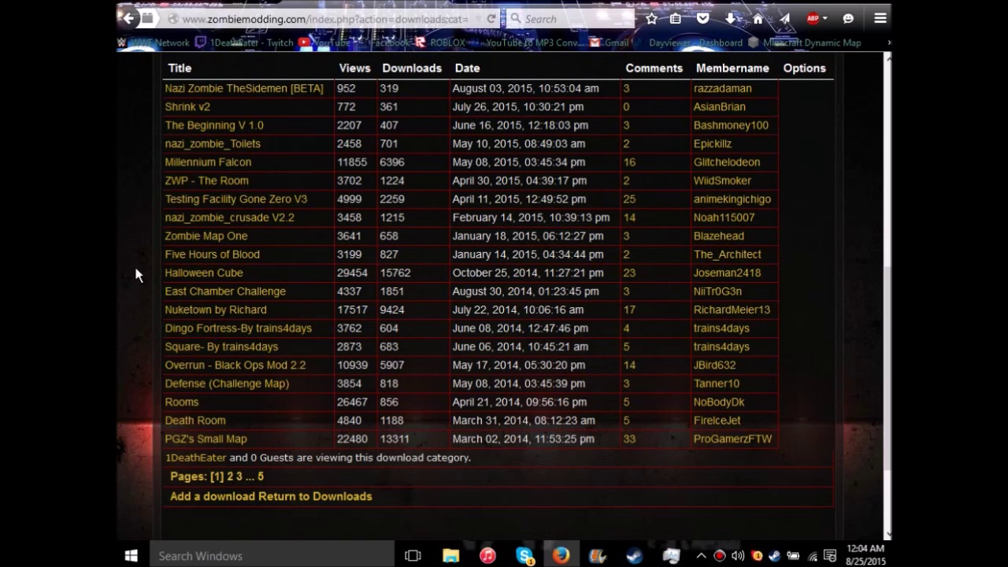
Go to page 2 of the Small (DR) list and open the Nuketown Zombies map in a new tab.
left_click(230, 477)
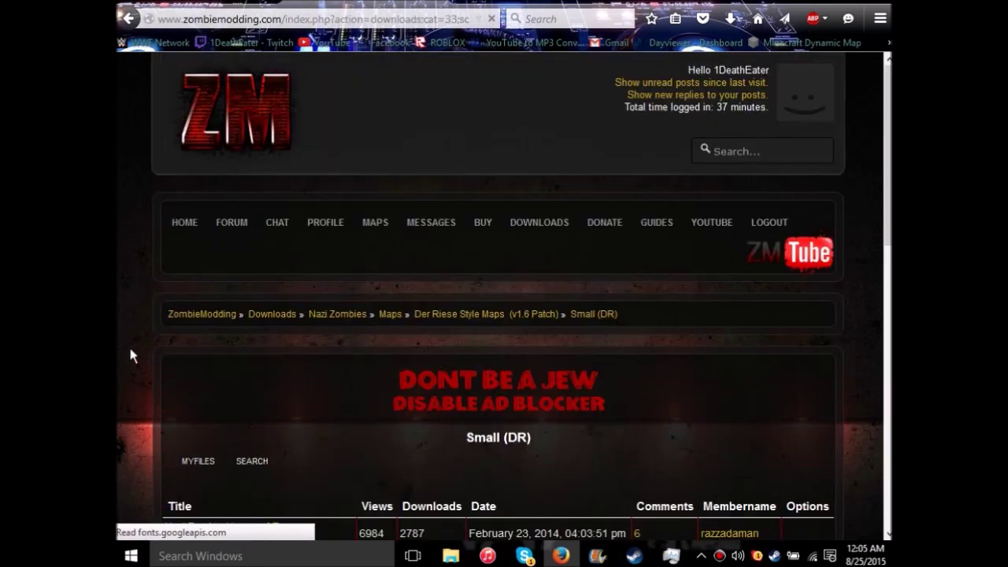
scroll(130, 356, "down", 8)
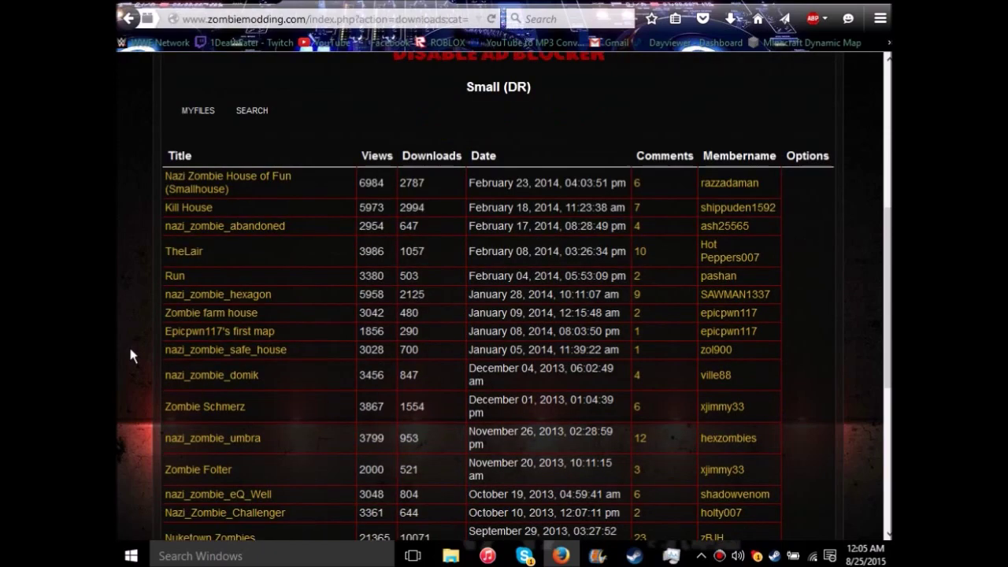
scroll(130, 356, "down", 4)
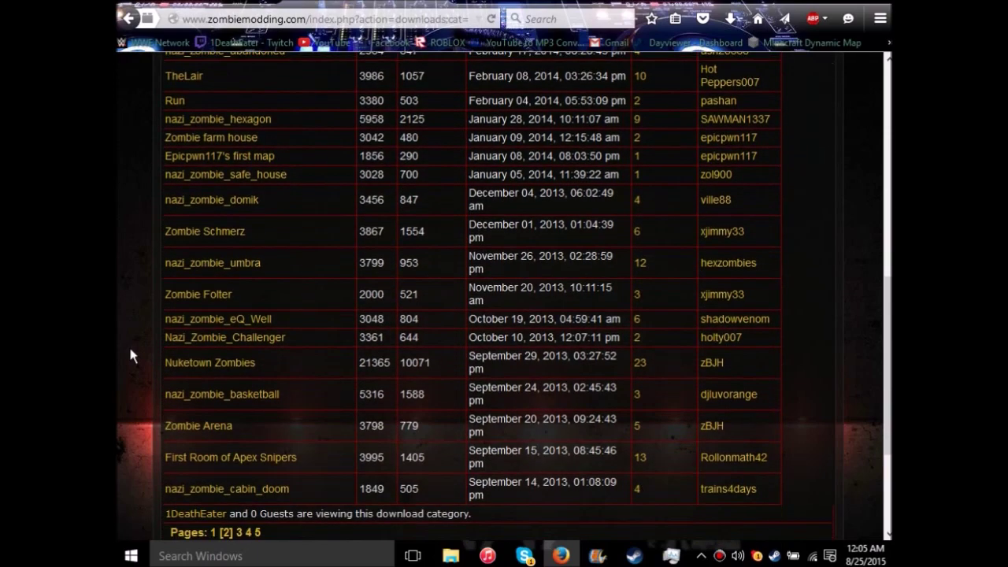
right_click(193, 367)
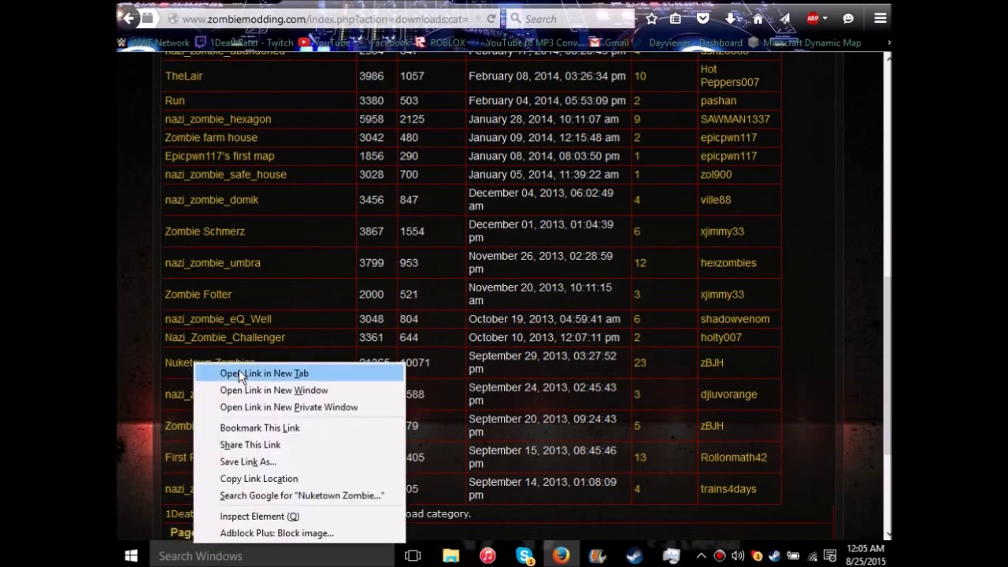
left_click(239, 368)
left_click(475, 11)
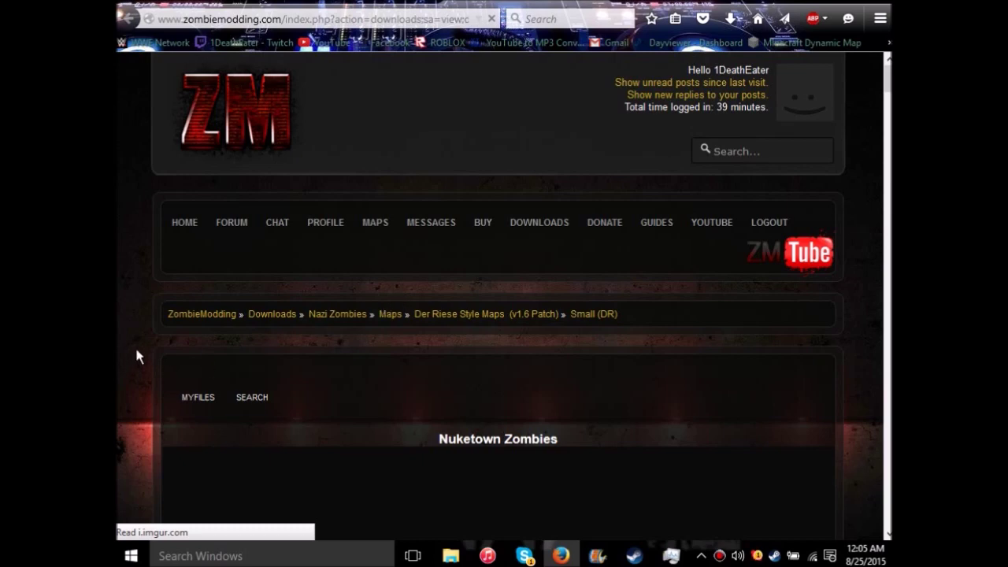
Review the Nuketown Zombies page with its video and description, and open the map's MediaFire download page.
scroll(137, 356, "down", 5)
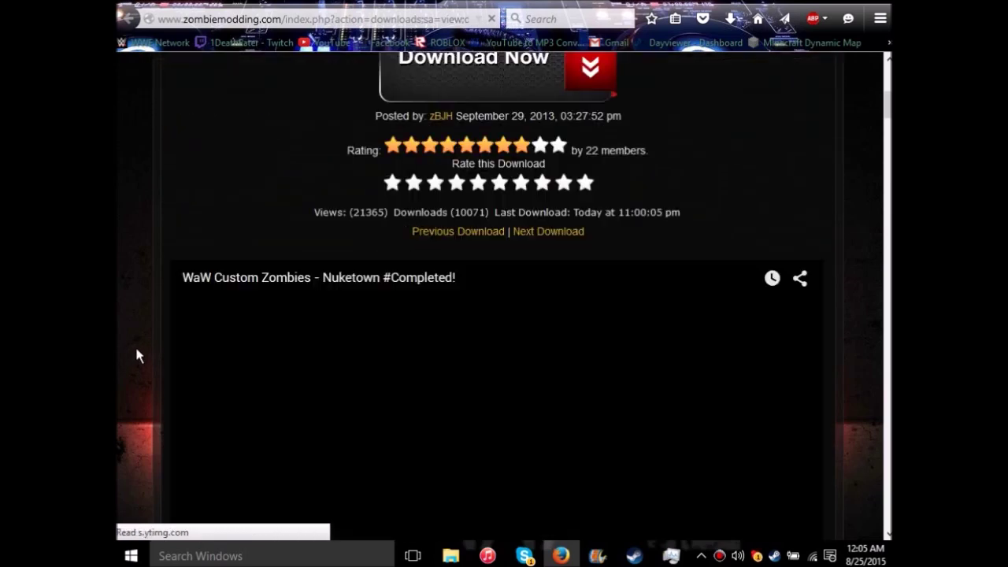
scroll(137, 356, "down", 5)
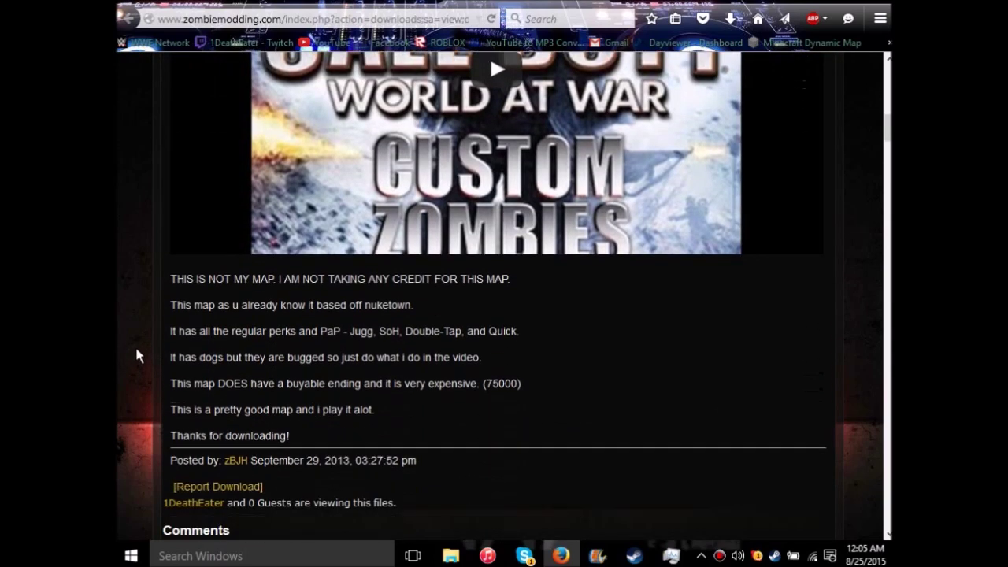
scroll(137, 356, "up", 10)
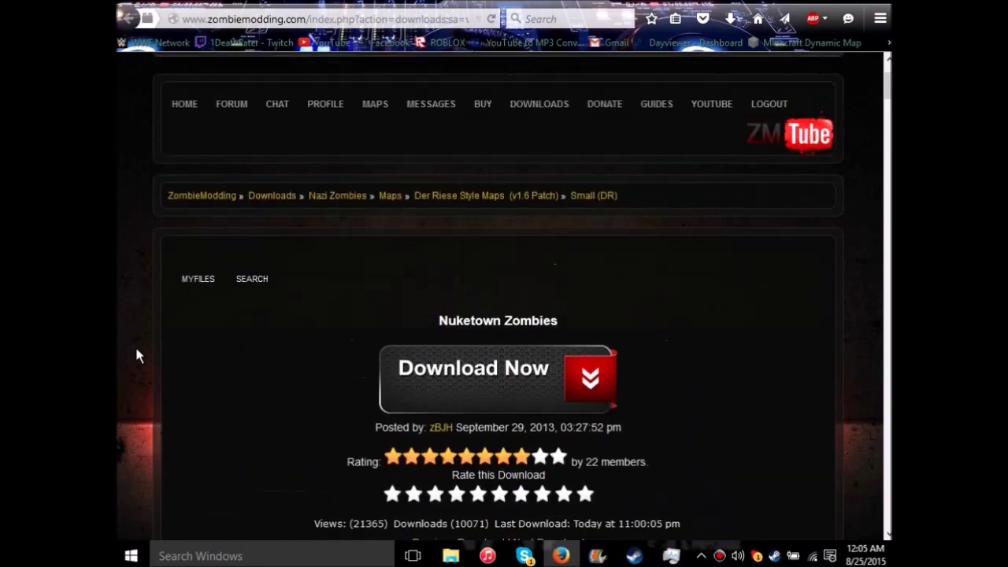
scroll(136, 356, "down", 6)
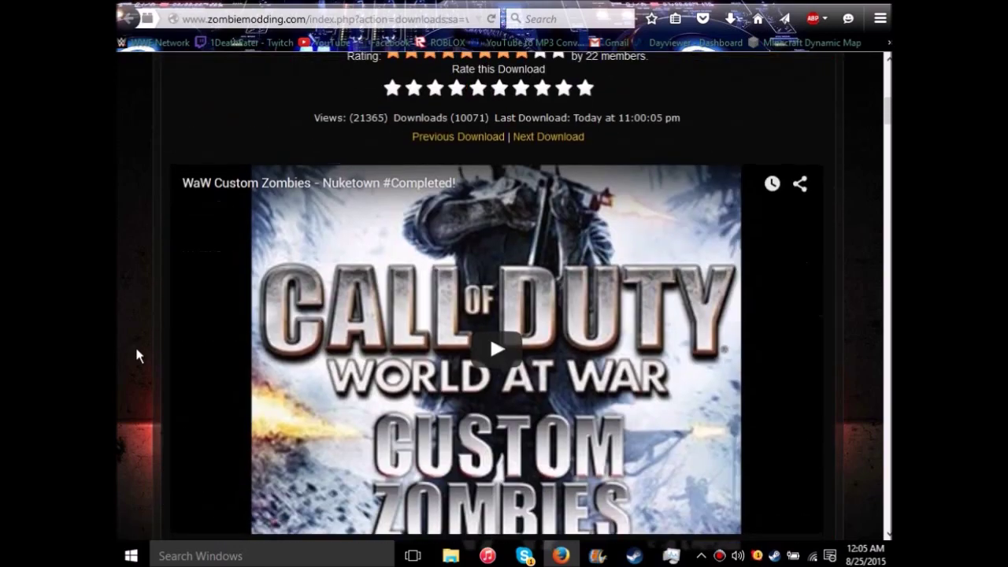
scroll(136, 356, "up", 4)
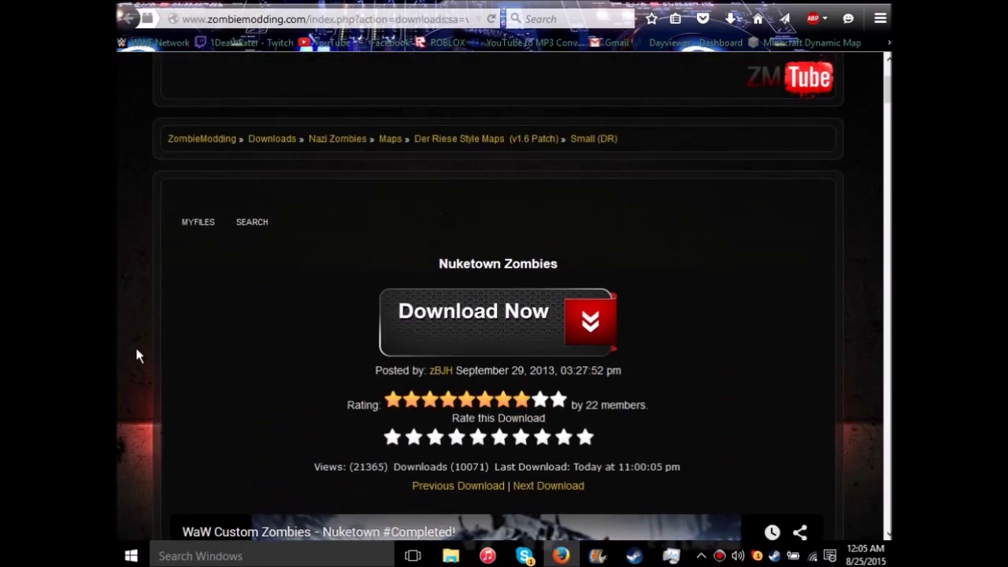
left_click(482, 317)
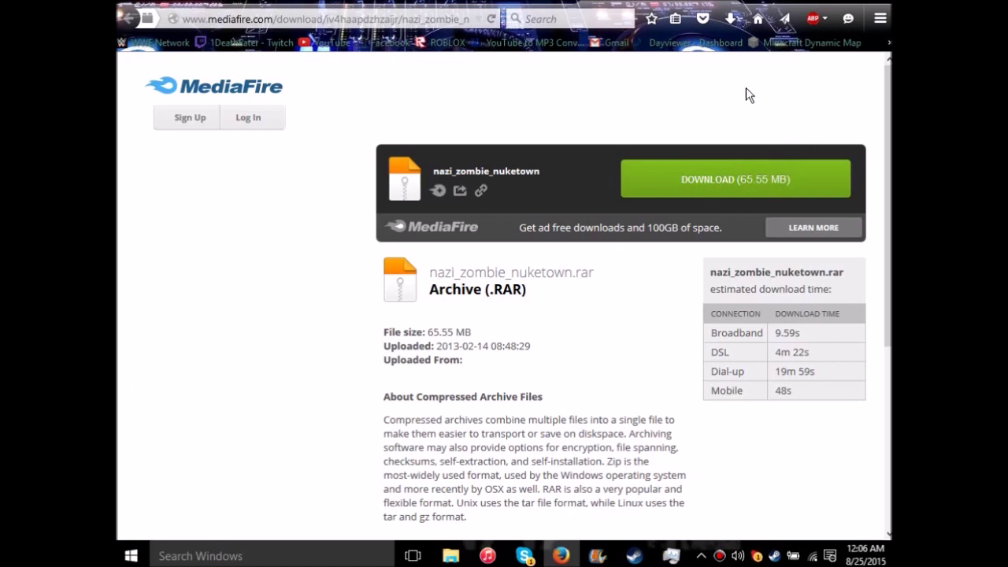
Close the MediaFire tab and return to the Nuketown Zombies page.
right_click(685, 7)
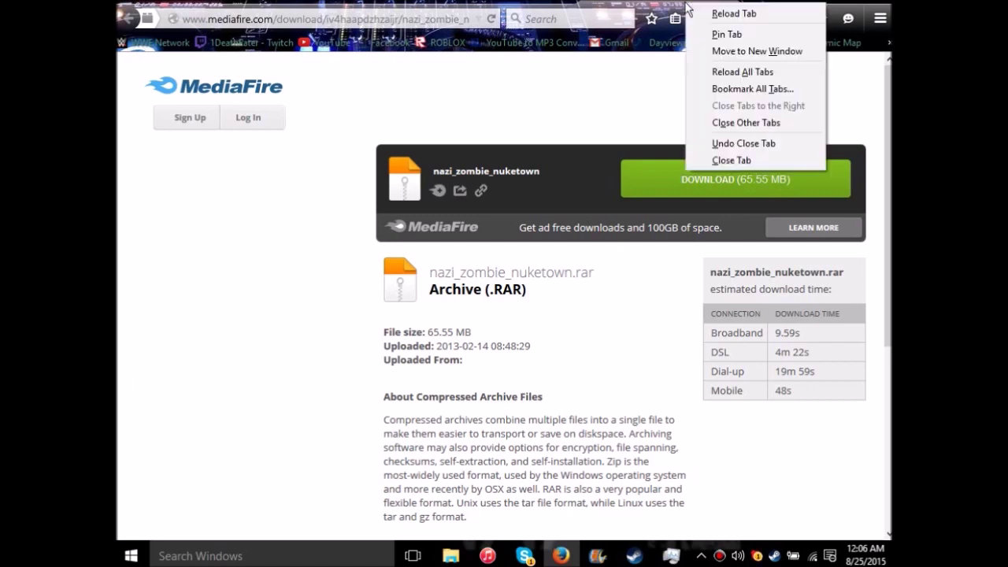
left_click(746, 161)
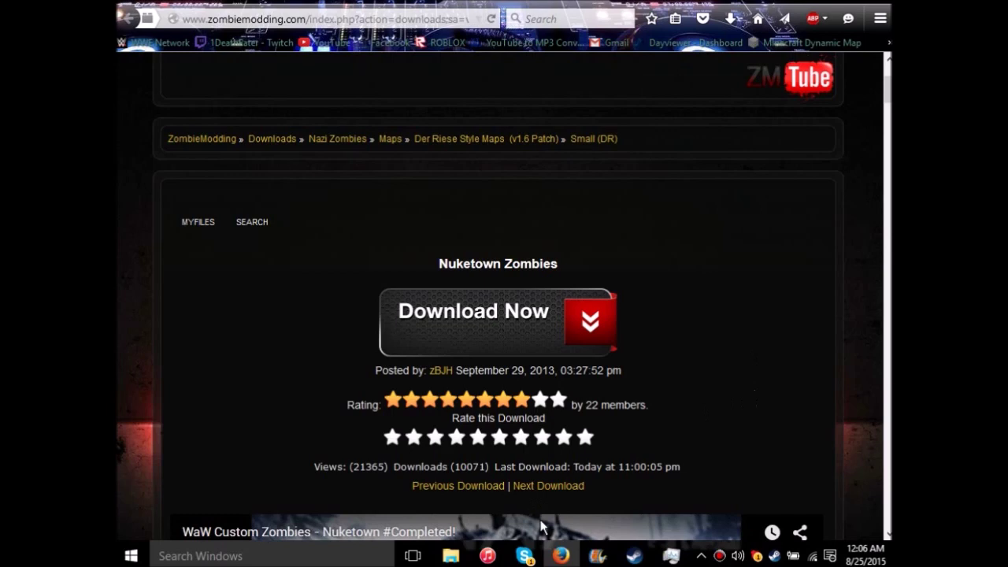
left_click(561, 555)
left_click(561, 556)
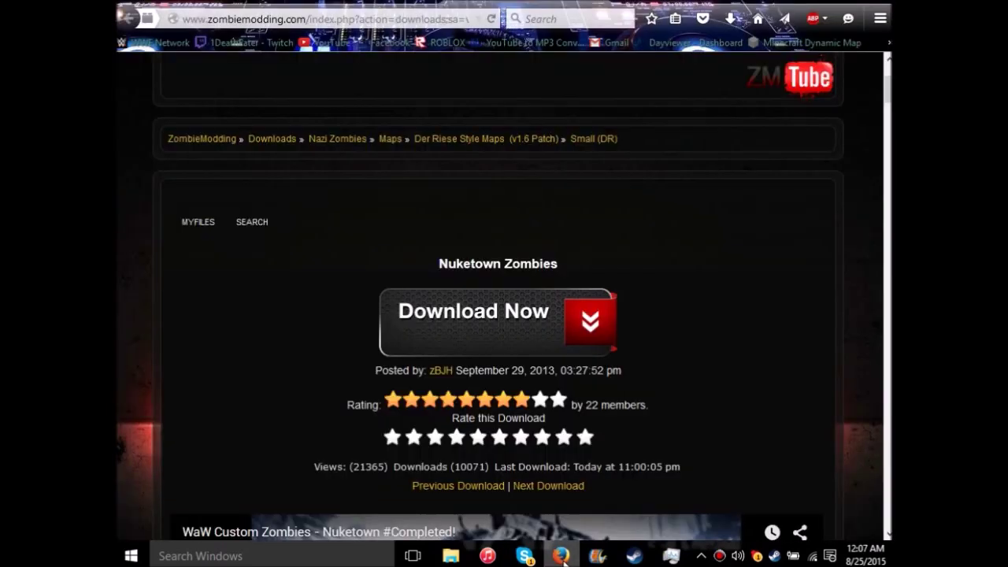
Show the browser's full download history, open nazi_zombie_nuketown.rar in WinRAR and dismiss the licence purchase notice.
left_click(731, 20)
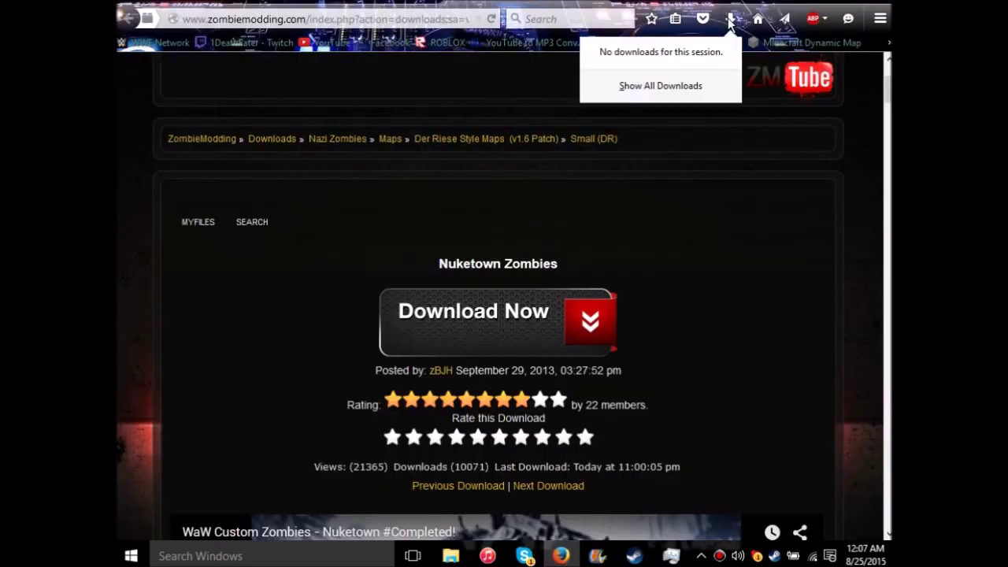
left_click(674, 89)
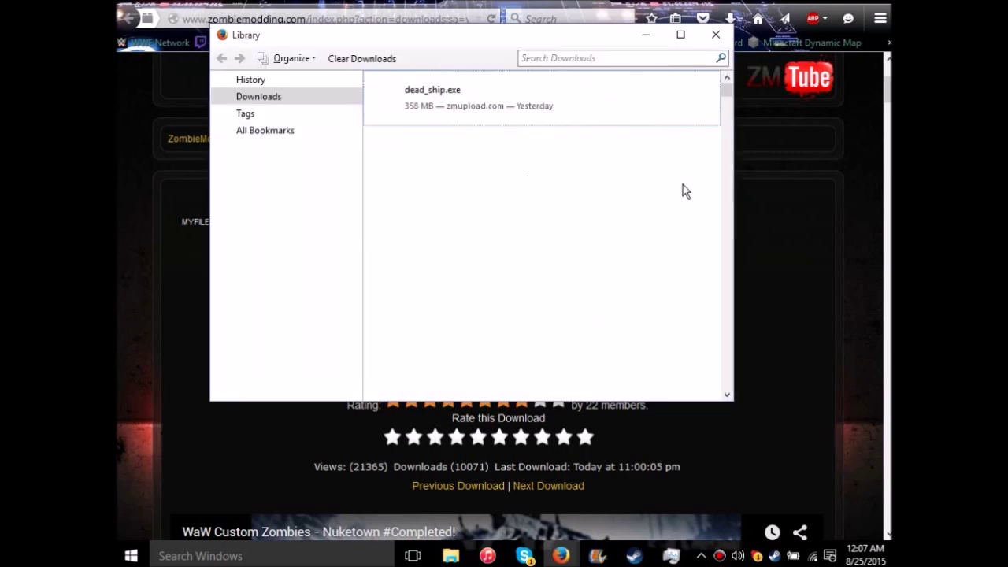
left_click(295, 97)
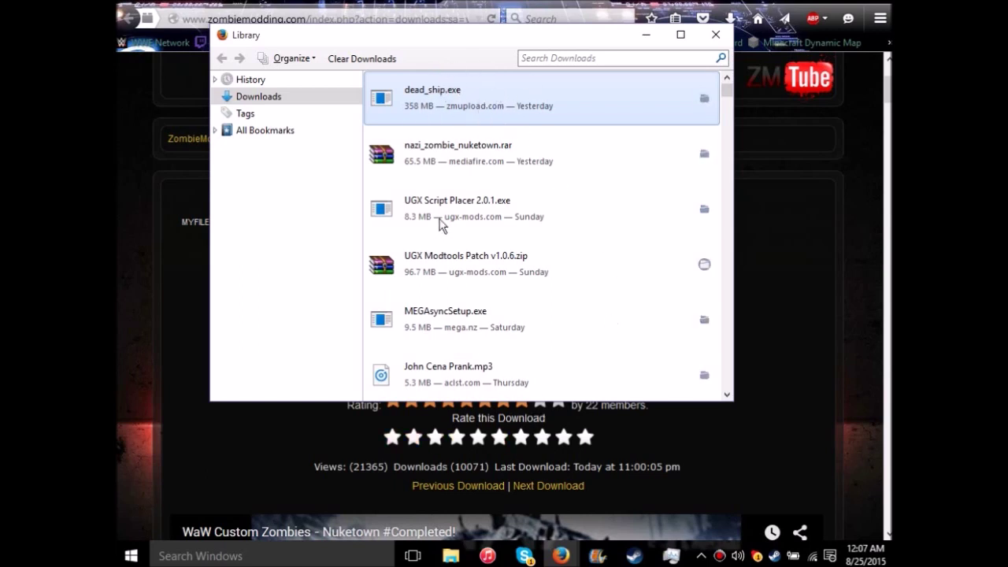
double_click(546, 156)
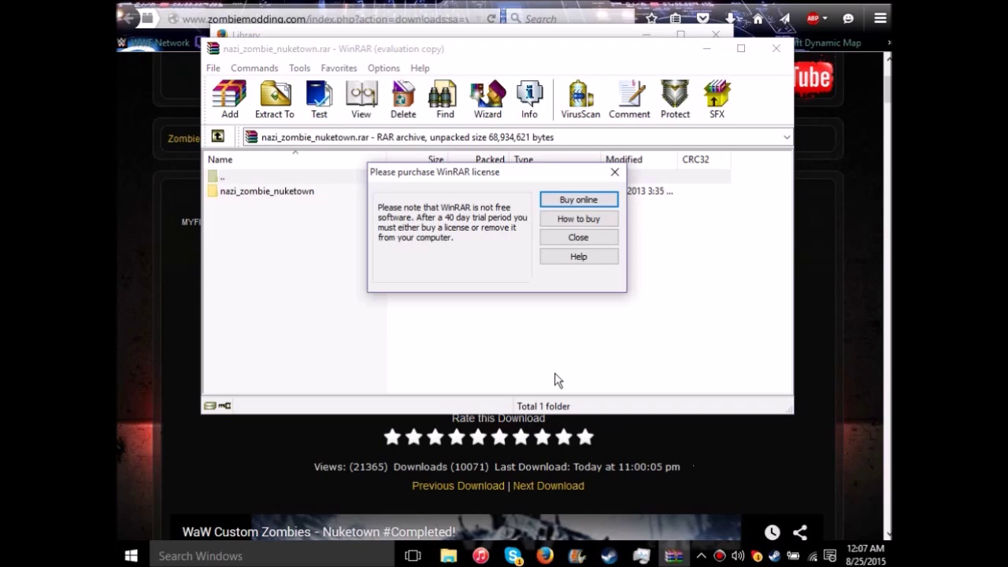
left_click(578, 239)
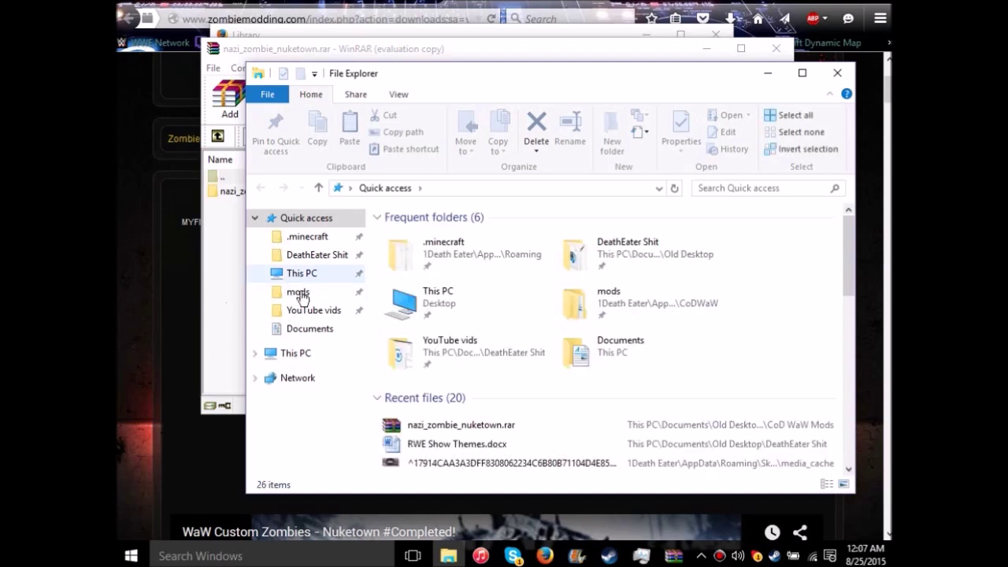
Check in the Control Panel's File Explorer Options that hidden files, folders and drives are set to show, and close the Control Panel.
left_click(349, 188)
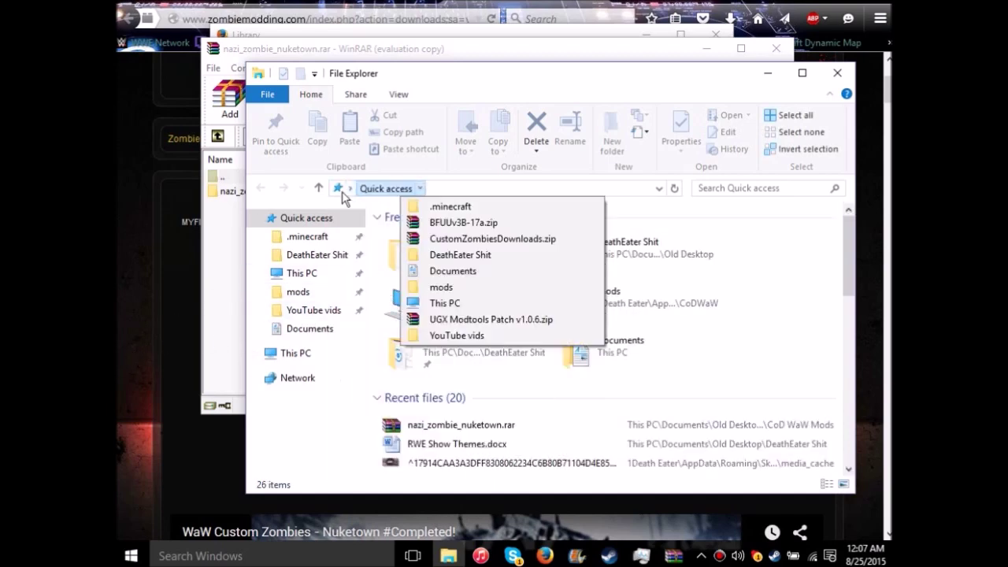
left_click(378, 294)
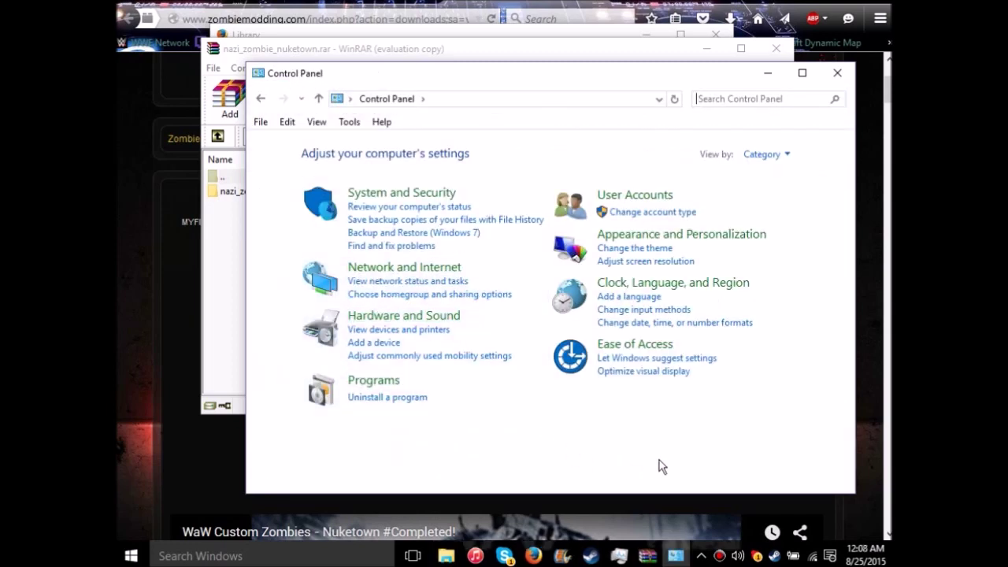
left_click(744, 236)
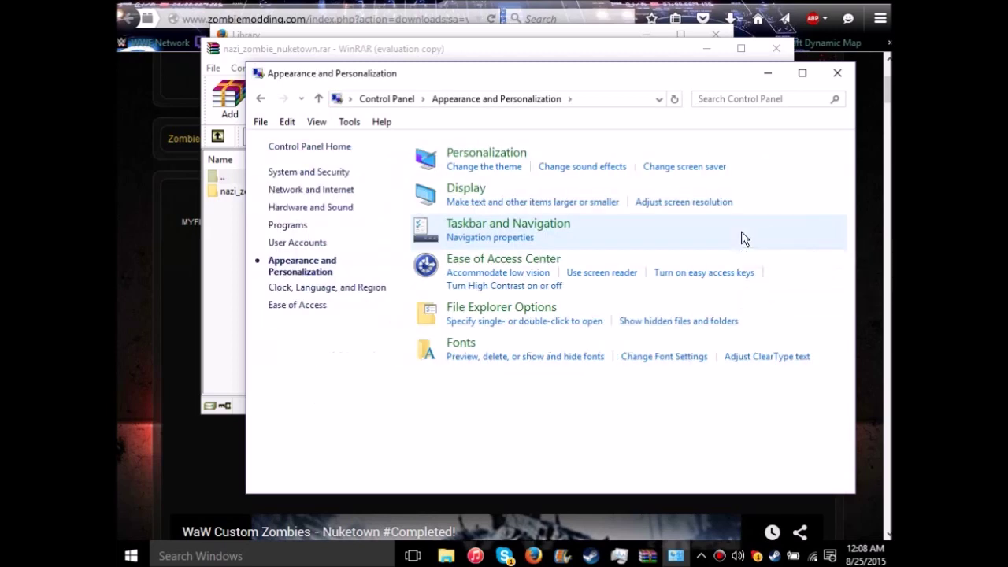
left_click(489, 314)
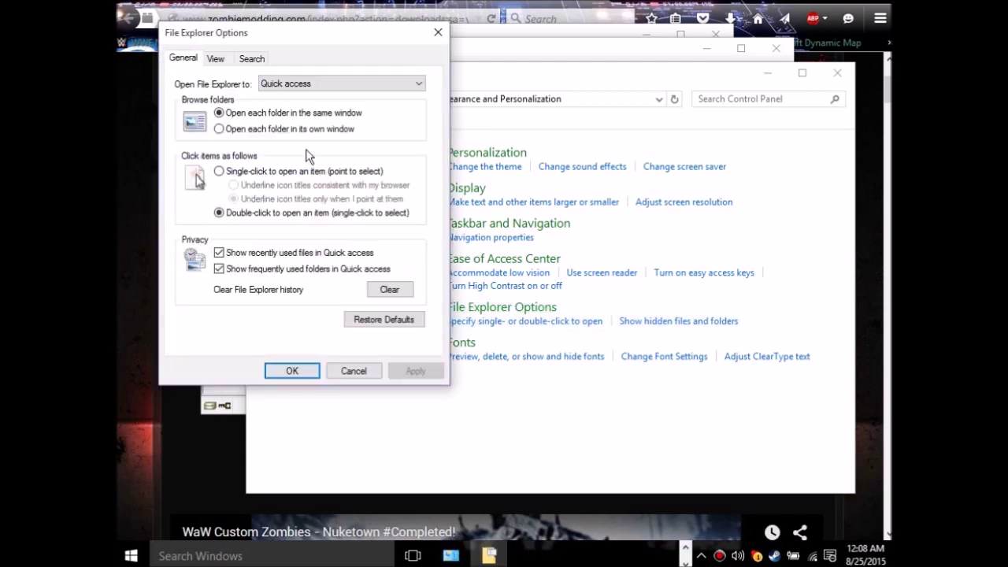
left_click(216, 59)
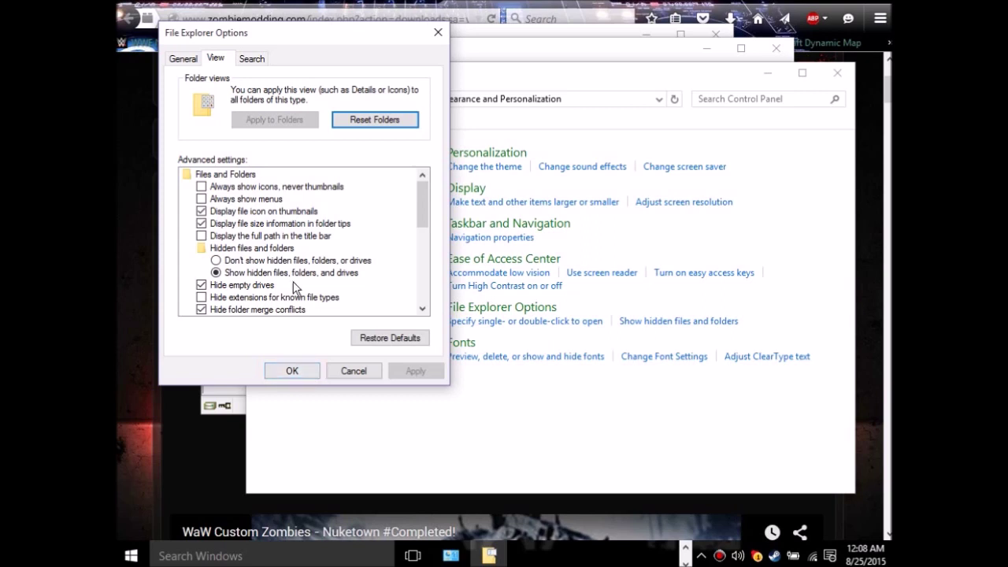
left_click(302, 370)
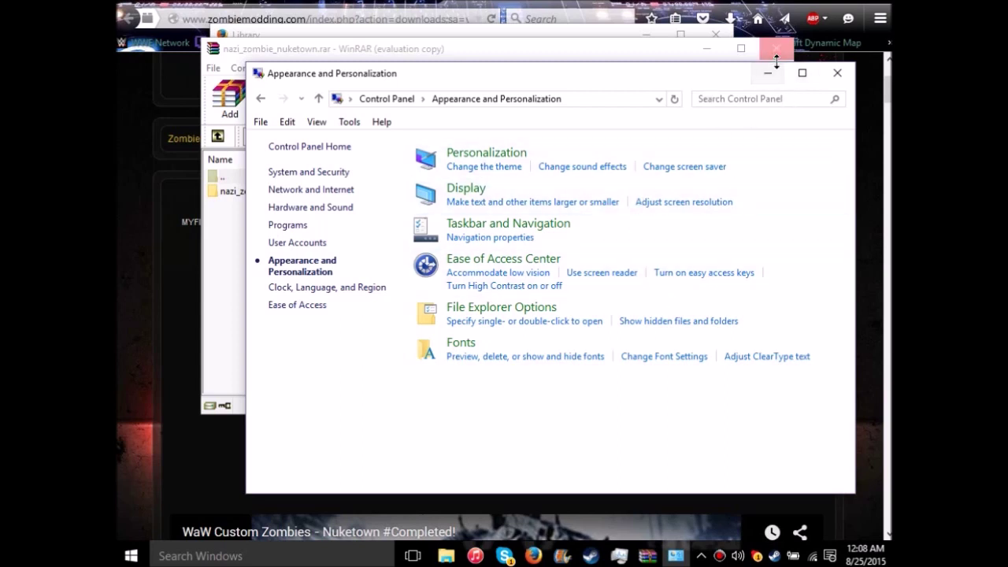
left_click(837, 73)
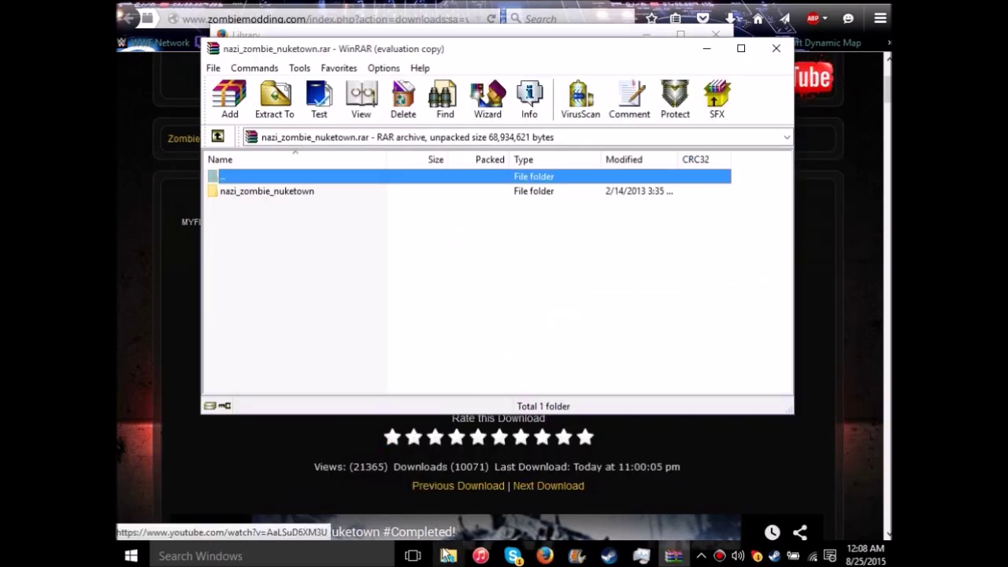
Open This PC in File Explorer and go to the Users folder on the C: drive.
right_click(448, 558)
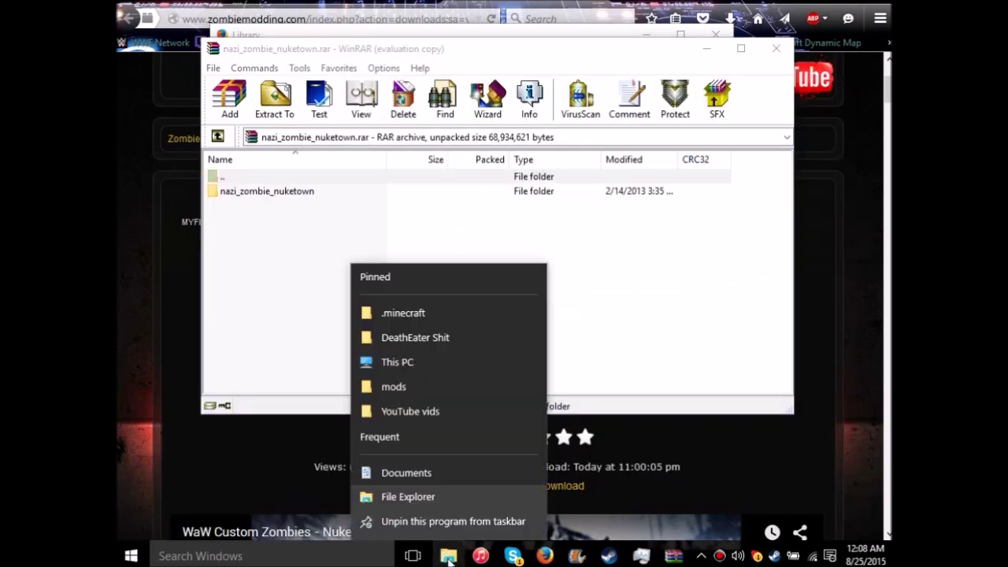
left_click(433, 364)
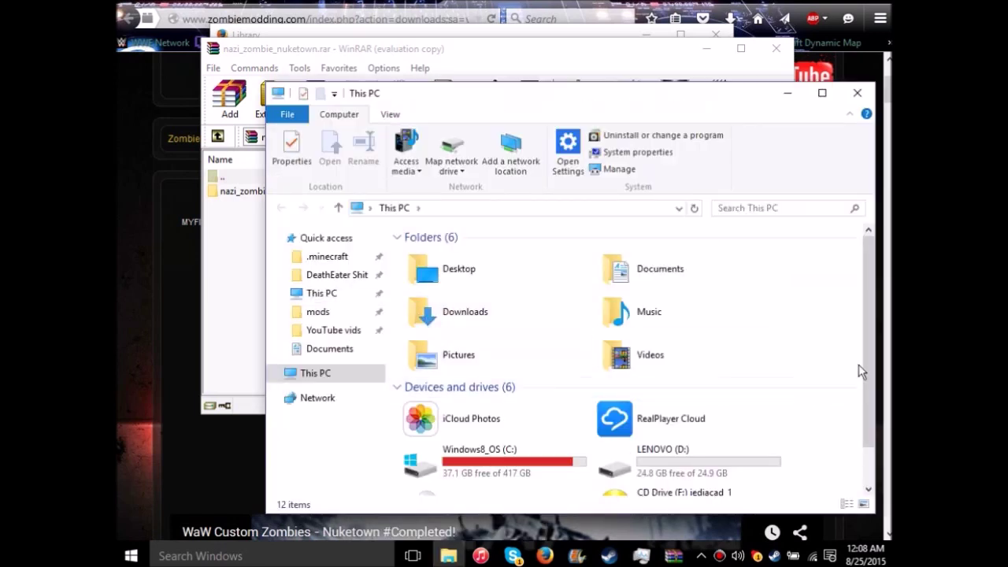
scroll(840, 358, "down", 1)
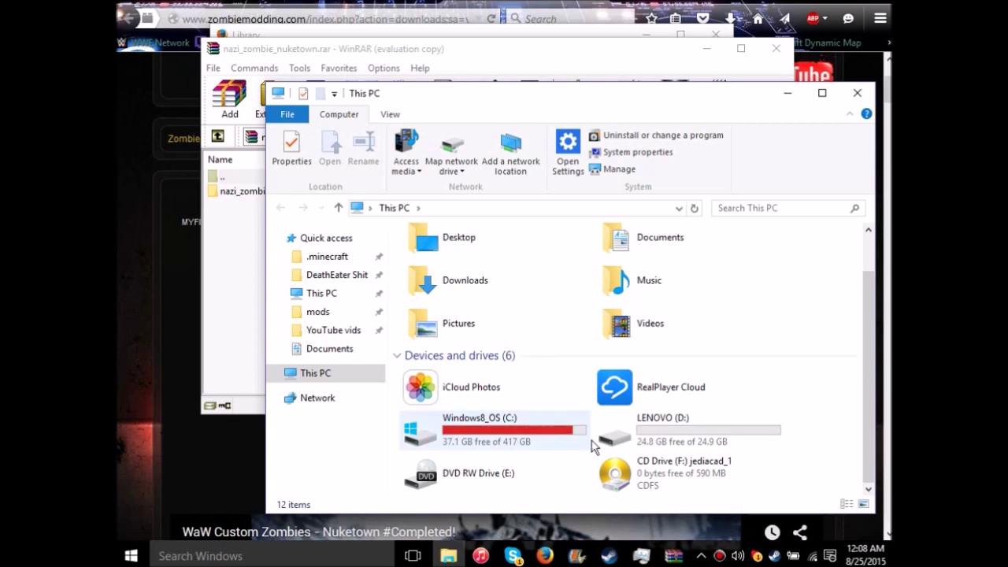
double_click(540, 432)
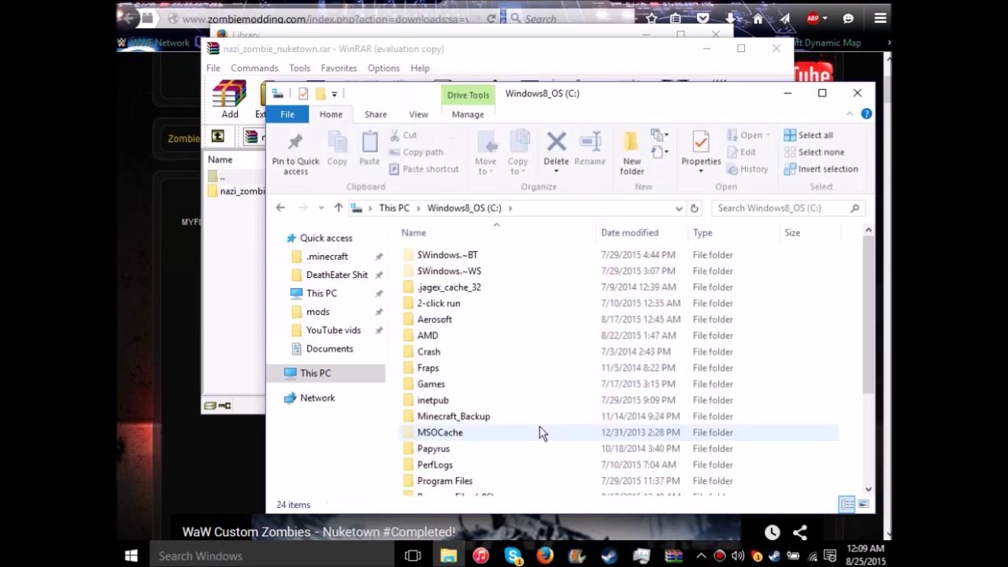
scroll(590, 279, "down", 2)
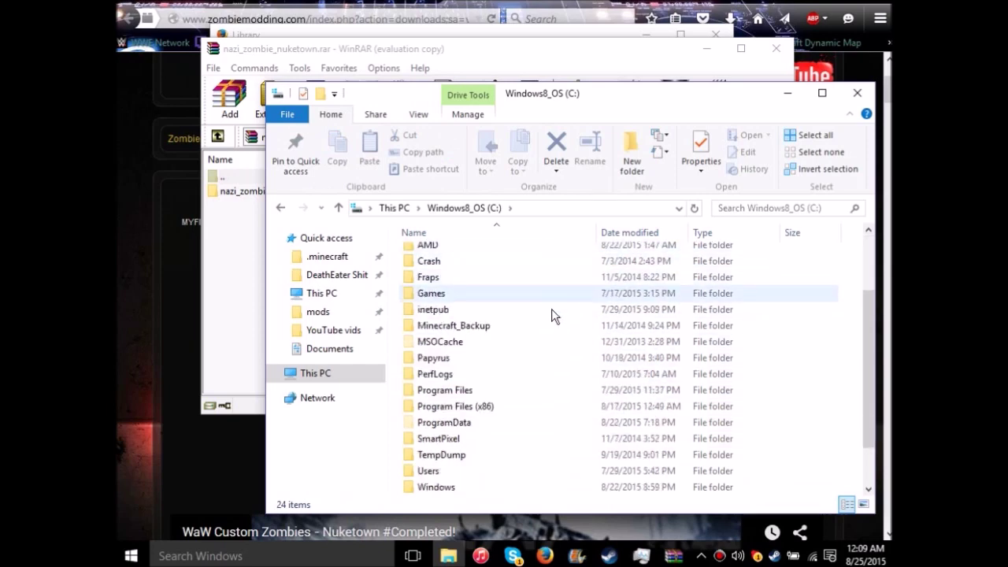
scroll(497, 420, "down", 2)
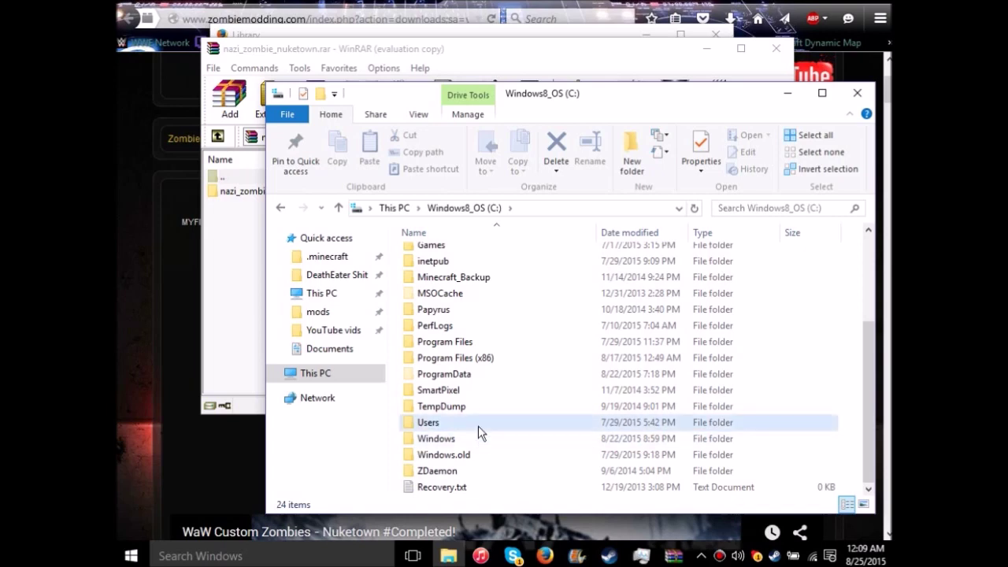
double_click(478, 426)
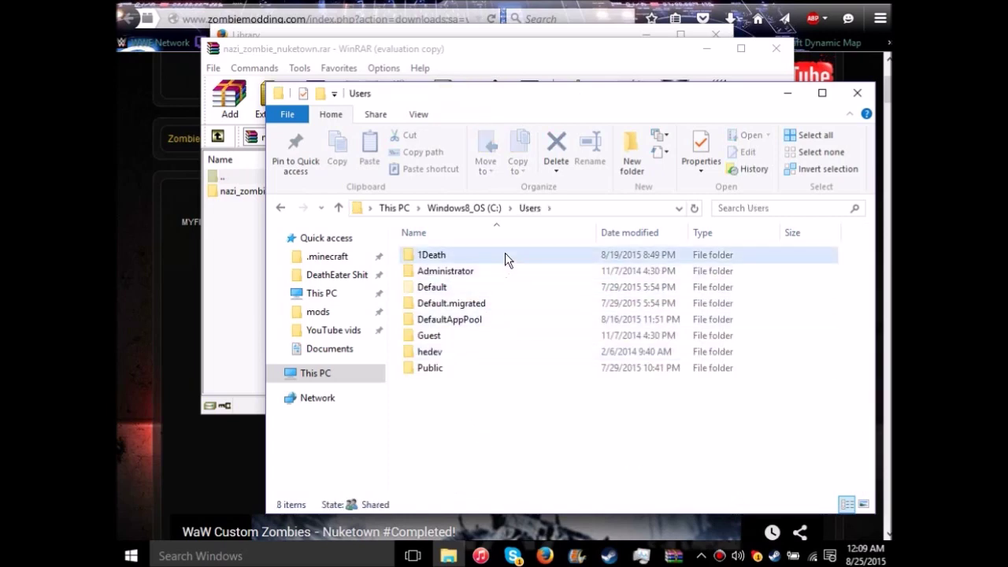
Go into the user's profile folder and open the path AppData\Local\Activision\CoDWaW.
double_click(505, 254)
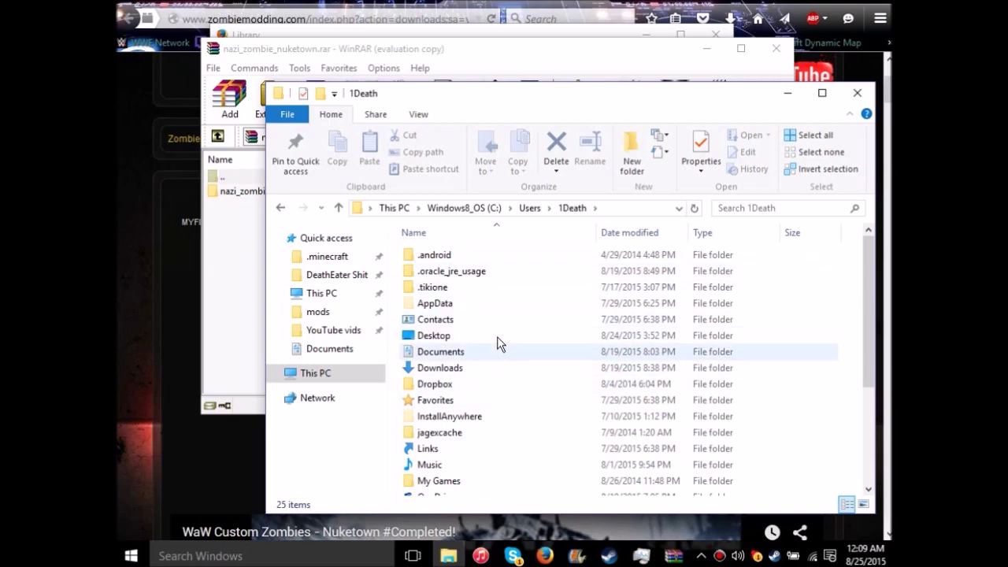
double_click(502, 302)
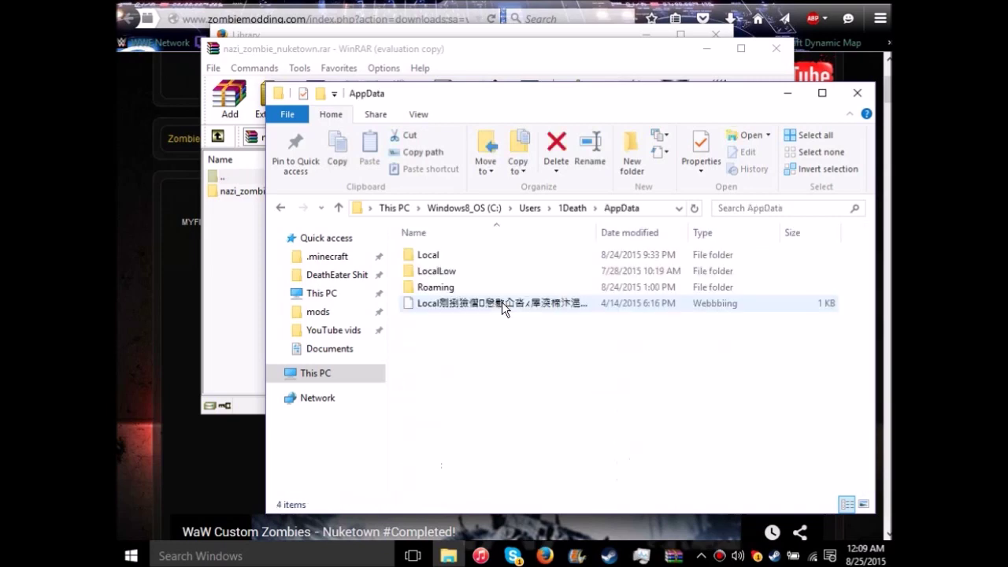
double_click(513, 256)
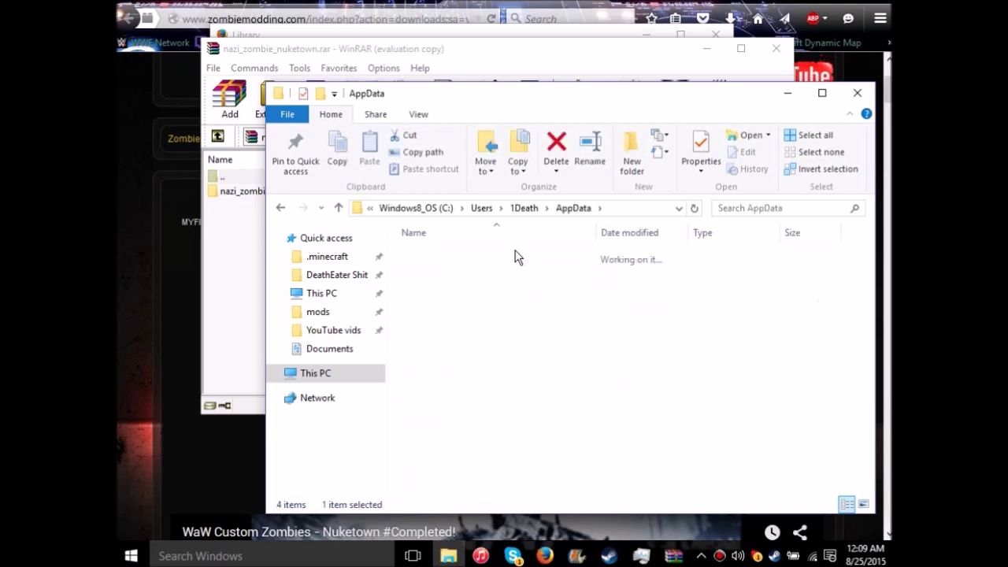
double_click(497, 272)
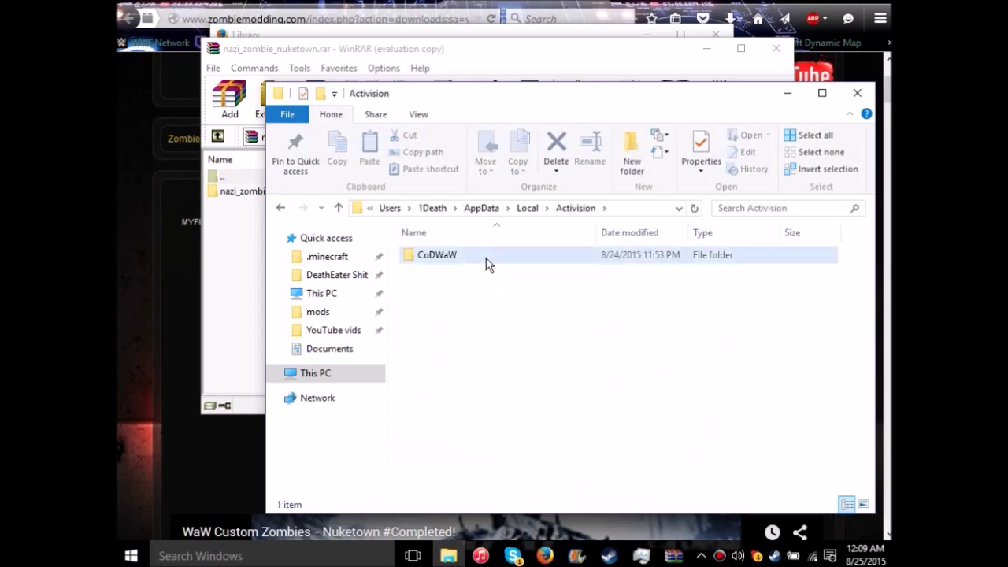
double_click(486, 258)
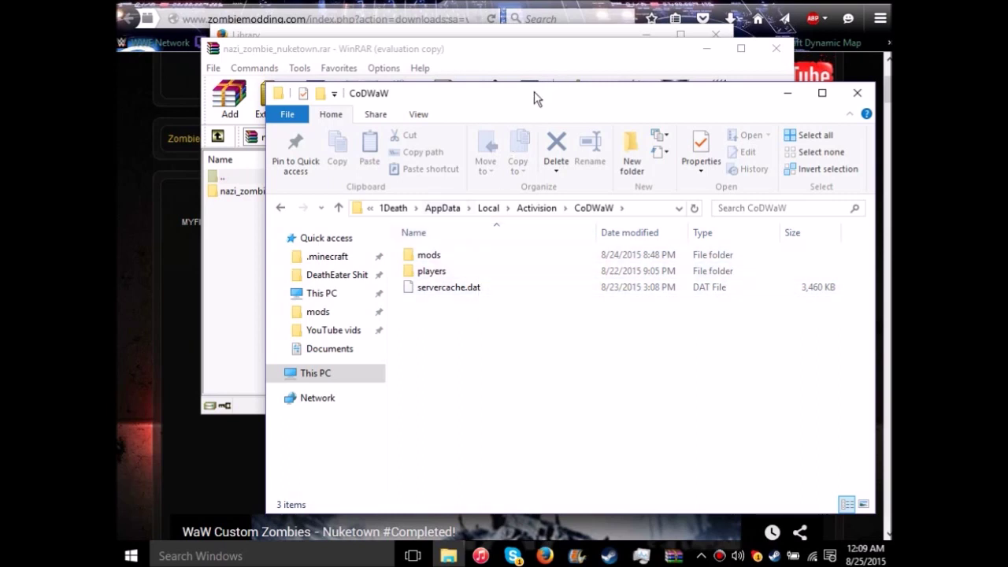
Move the CoDWaW window aside to expose the archive's nazi_zombie_nuketown folder, and open the mods folder inside CoDWaW.
left_click_drag(531, 99, 636, 79)
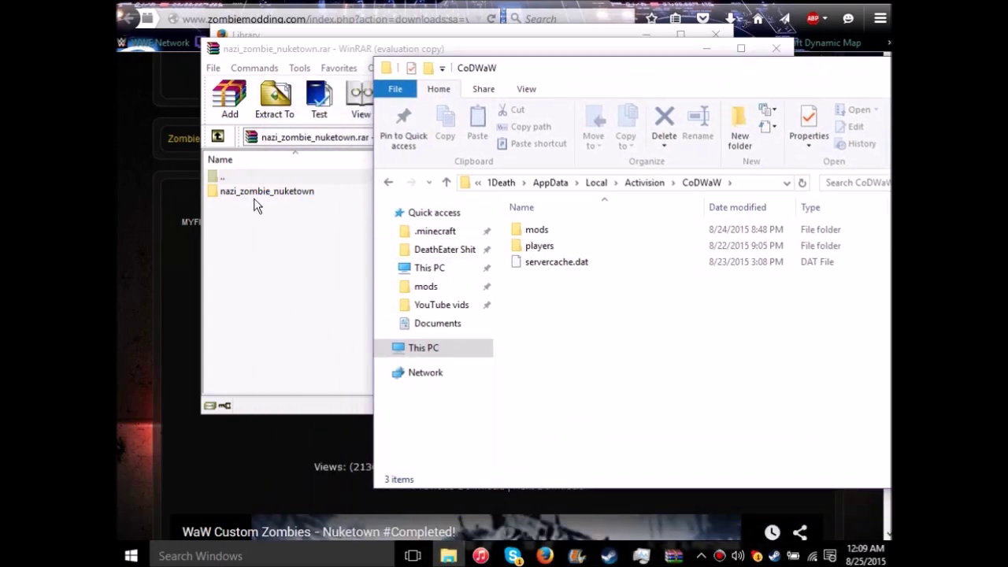
left_click_drag(262, 196, 263, 191)
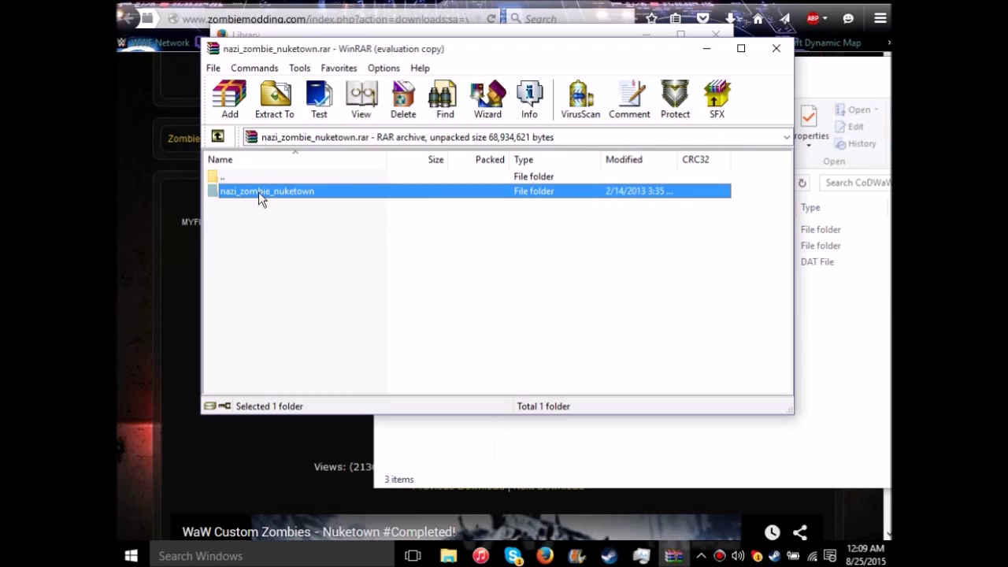
left_click(491, 455)
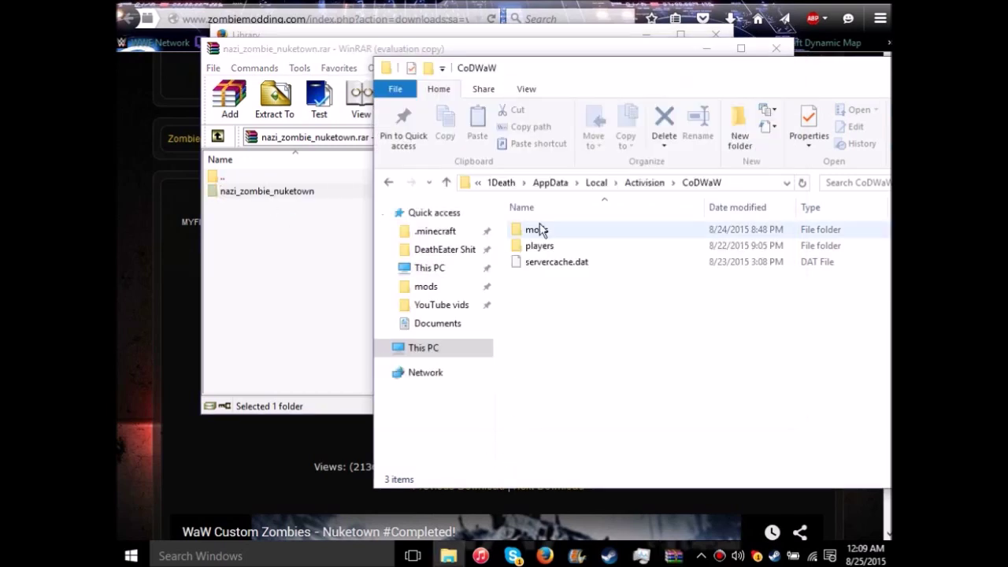
left_click(239, 266)
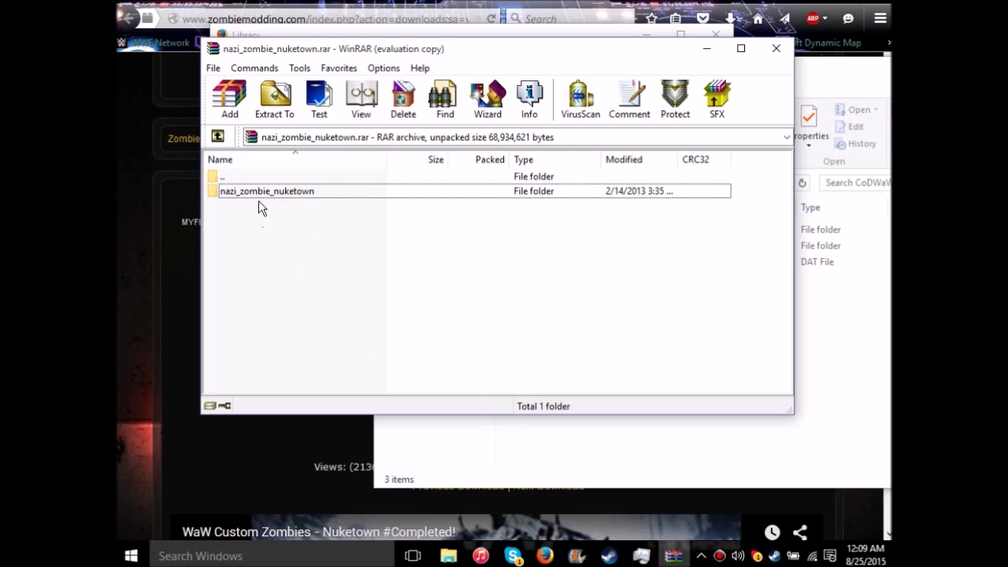
left_click(278, 192)
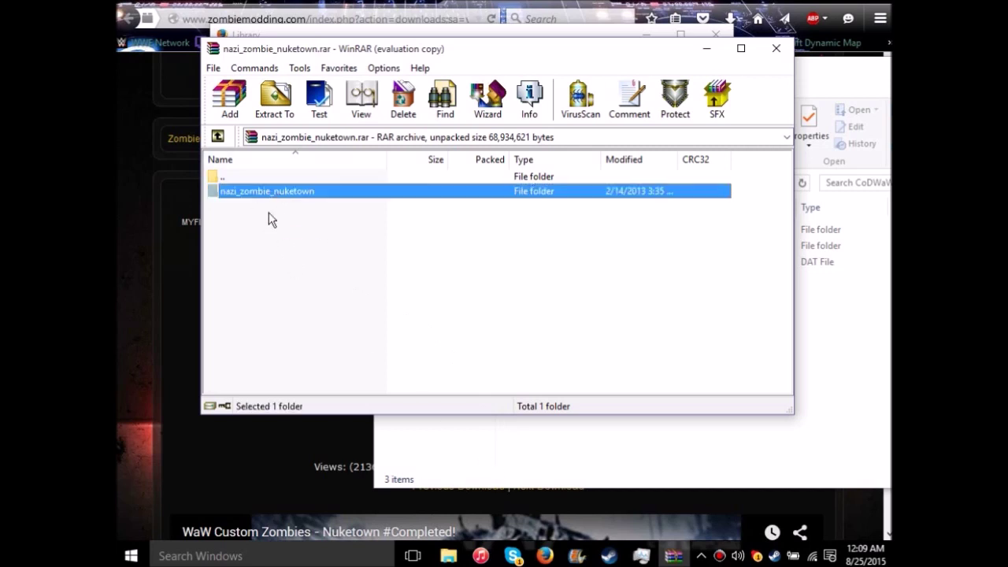
left_click(271, 313)
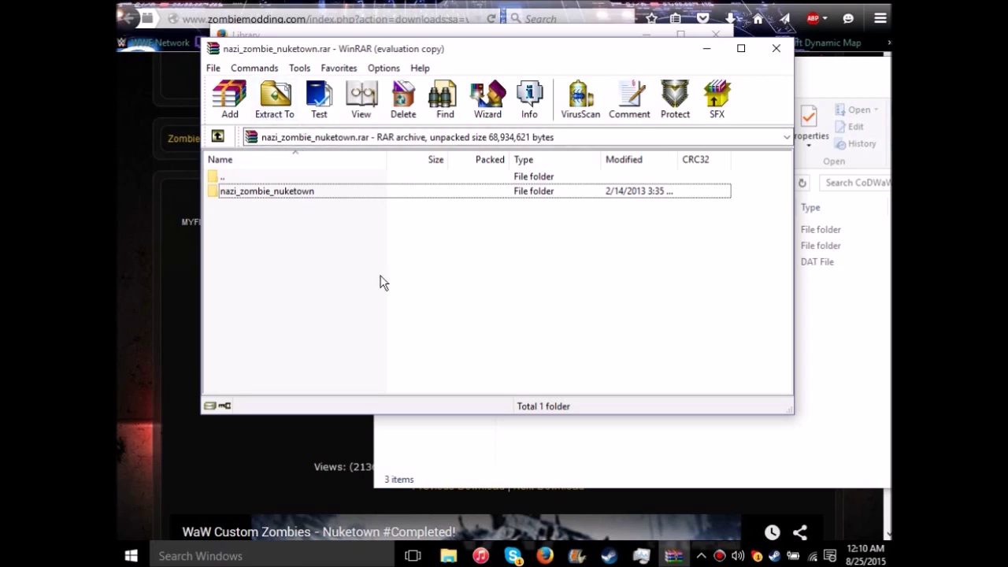
left_click(499, 468)
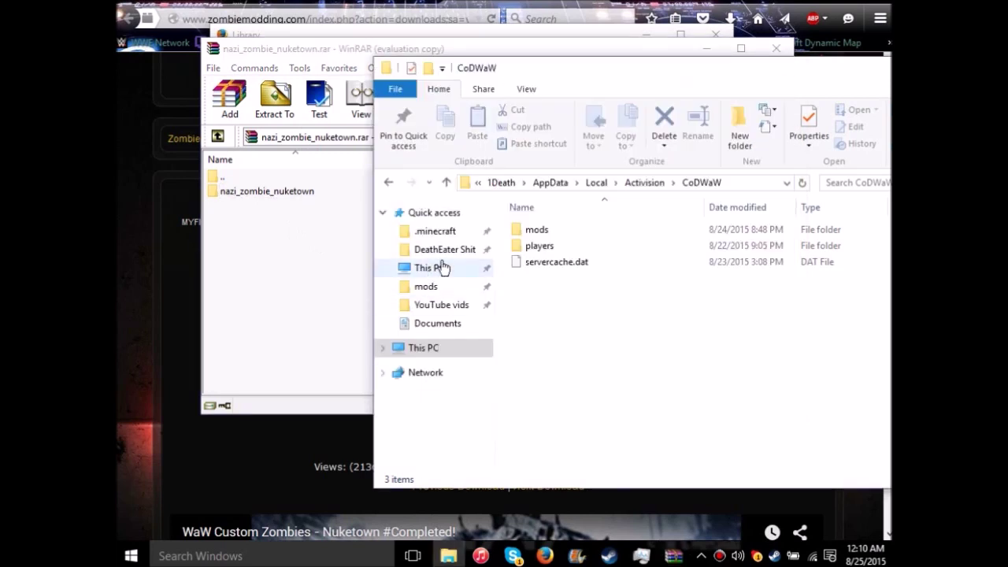
double_click(572, 233)
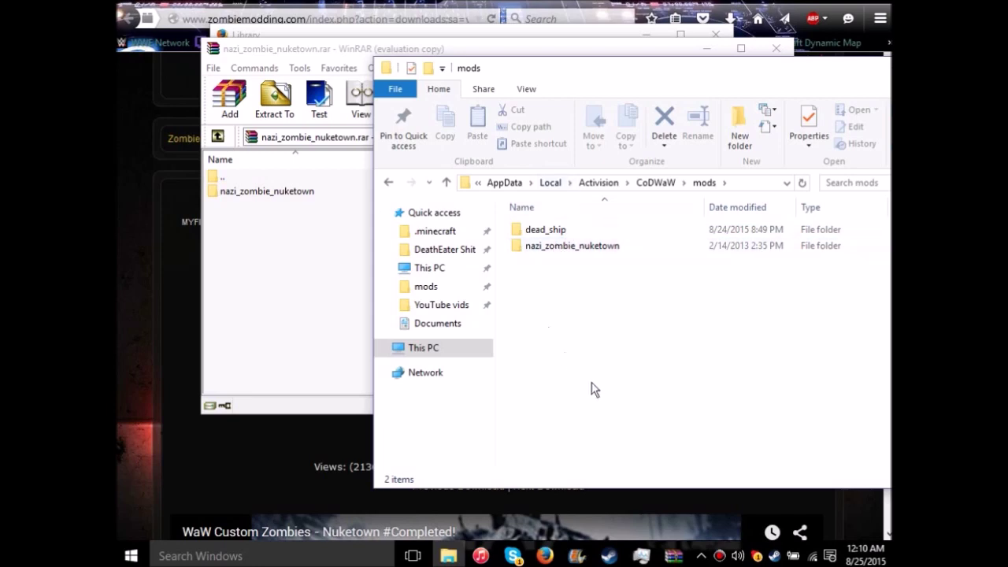
left_click(512, 556)
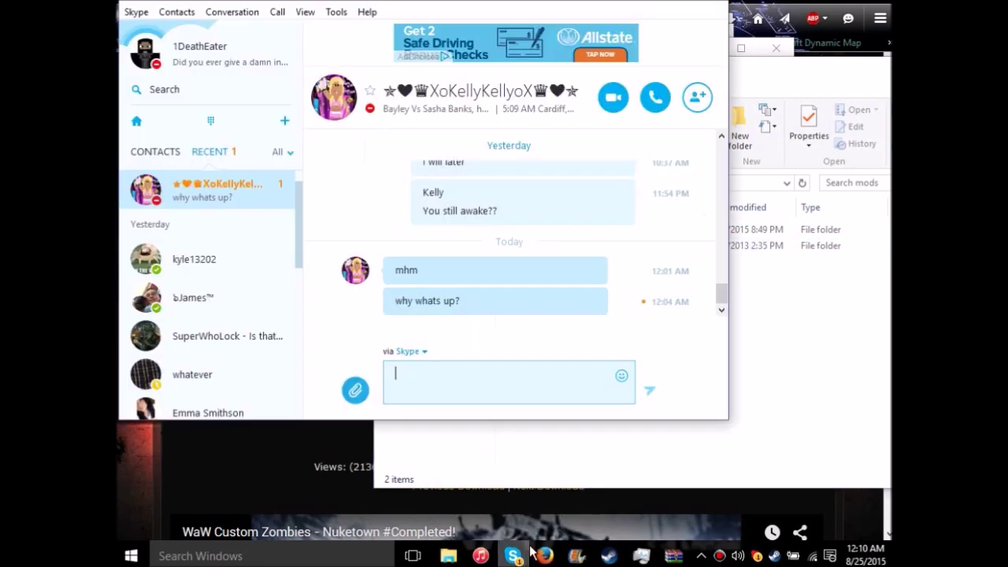
left_click(836, 390)
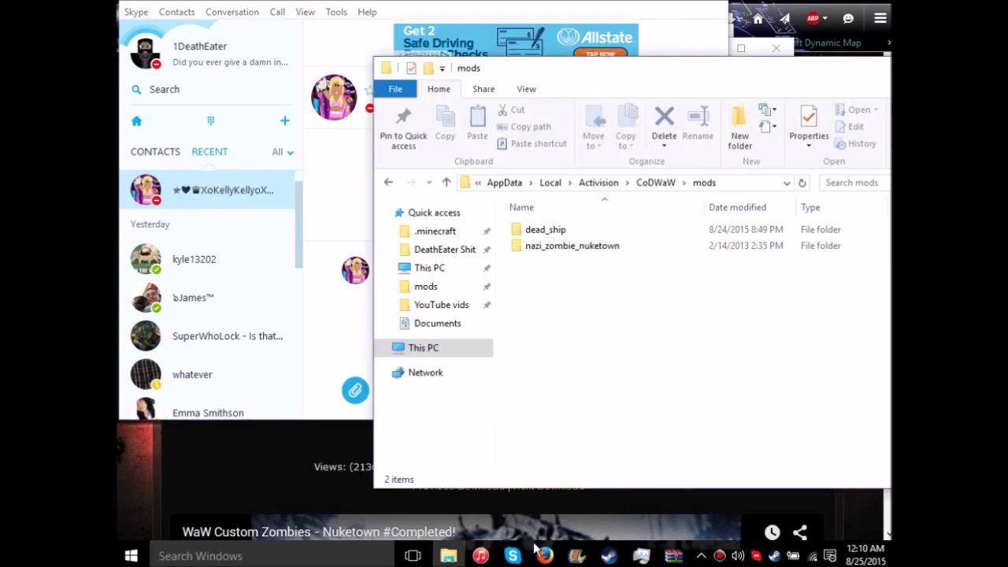
left_click(512, 556)
left_click(512, 556)
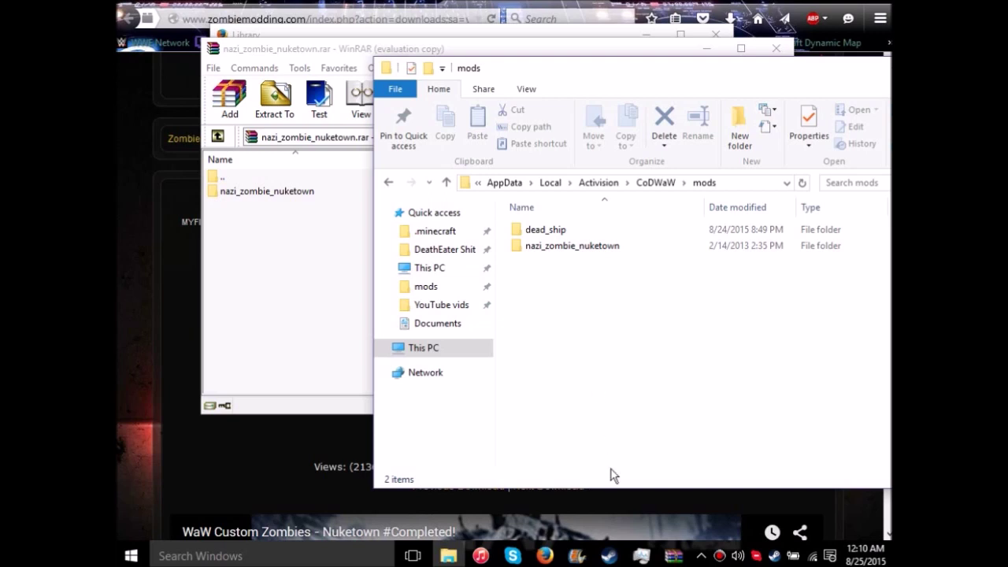
Switch to Steam, start Call of Duty: World at War and open the game's list of mods.
mouse_move(617, 553)
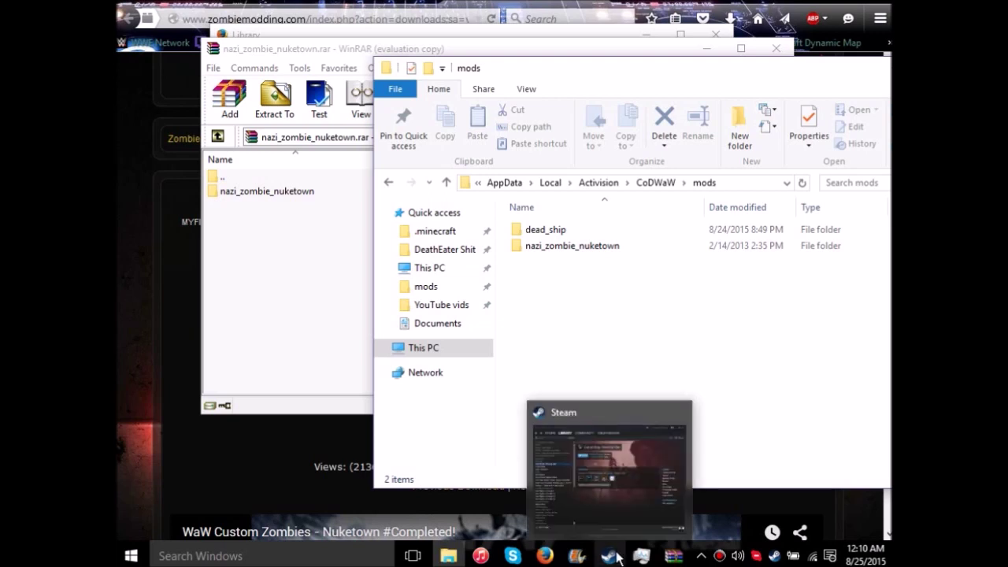
left_click(617, 556)
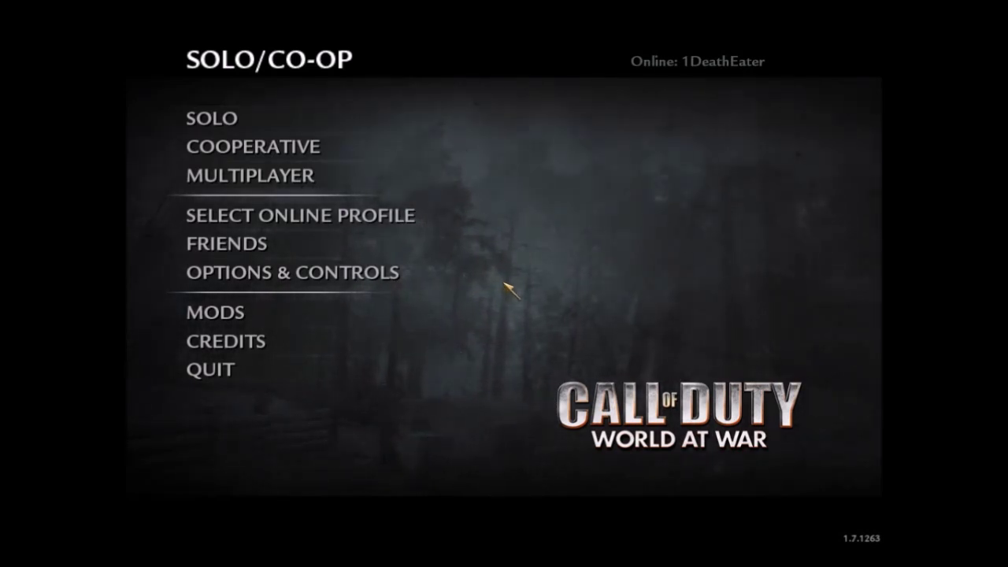
left_click(313, 319)
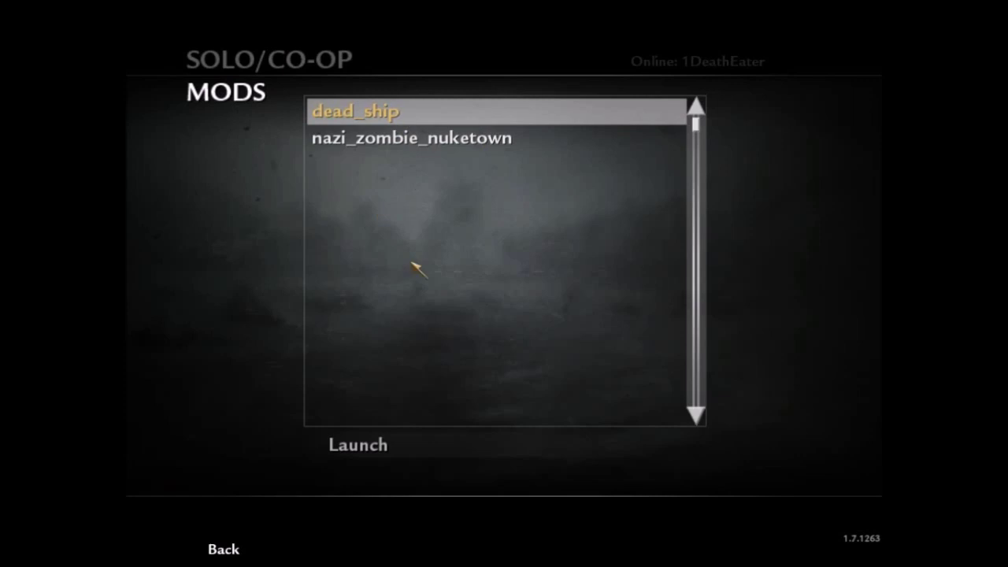
Select nazi_zombie_nuketown in the mods list and launch it.
left_click(508, 140)
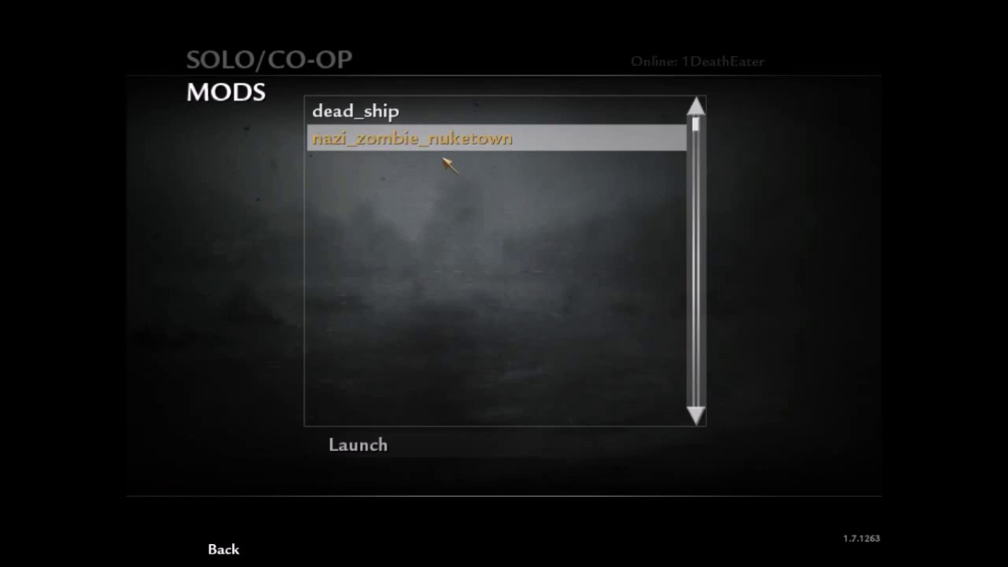
left_click(474, 102)
left_click(457, 135)
left_click(474, 108)
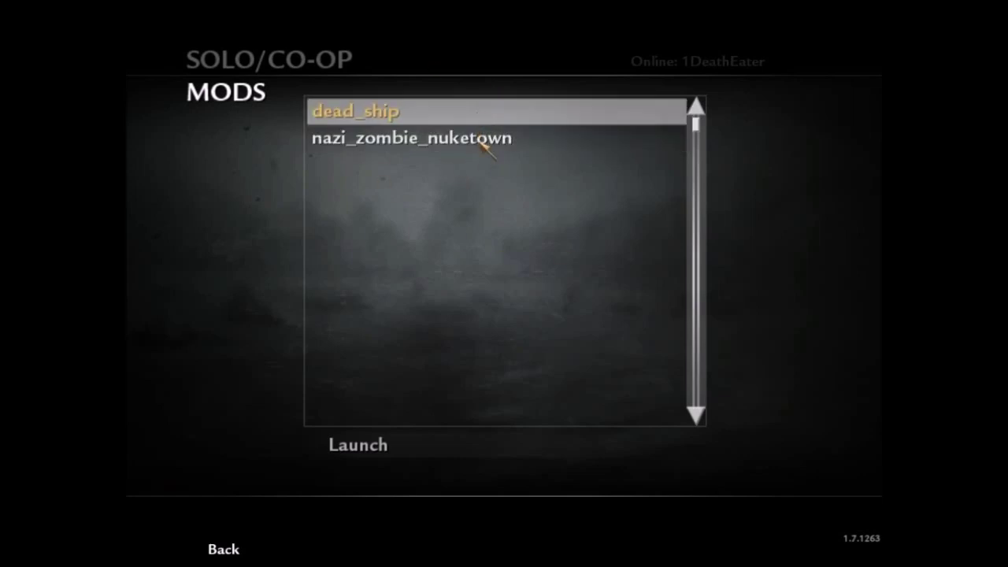
left_click(482, 142)
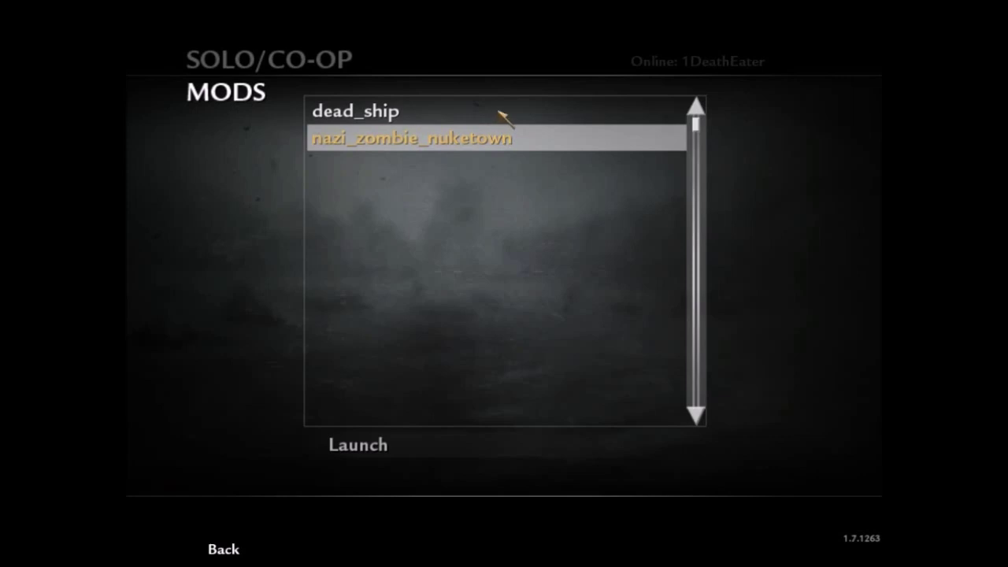
left_click(502, 115)
left_click(521, 138)
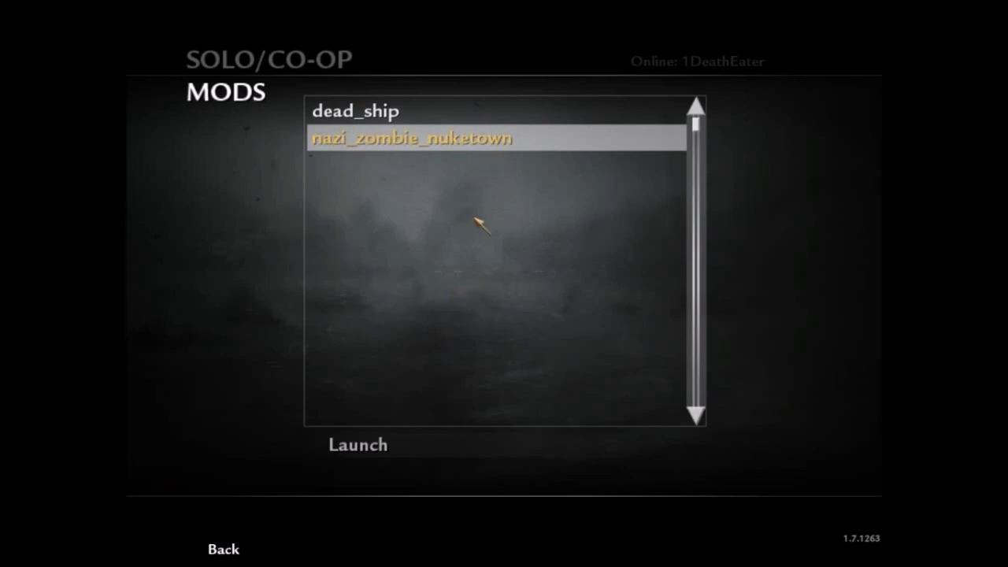
left_click(378, 446)
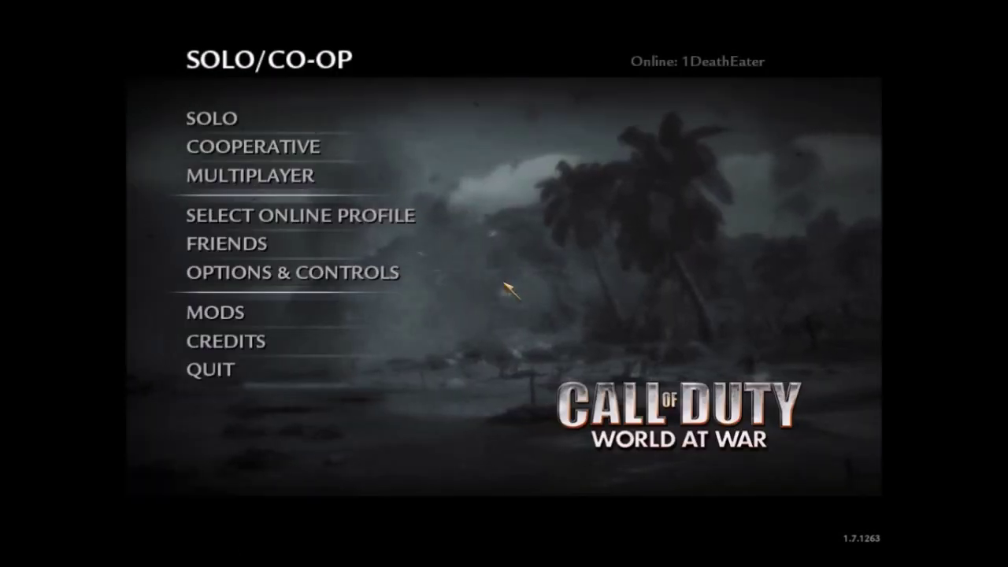